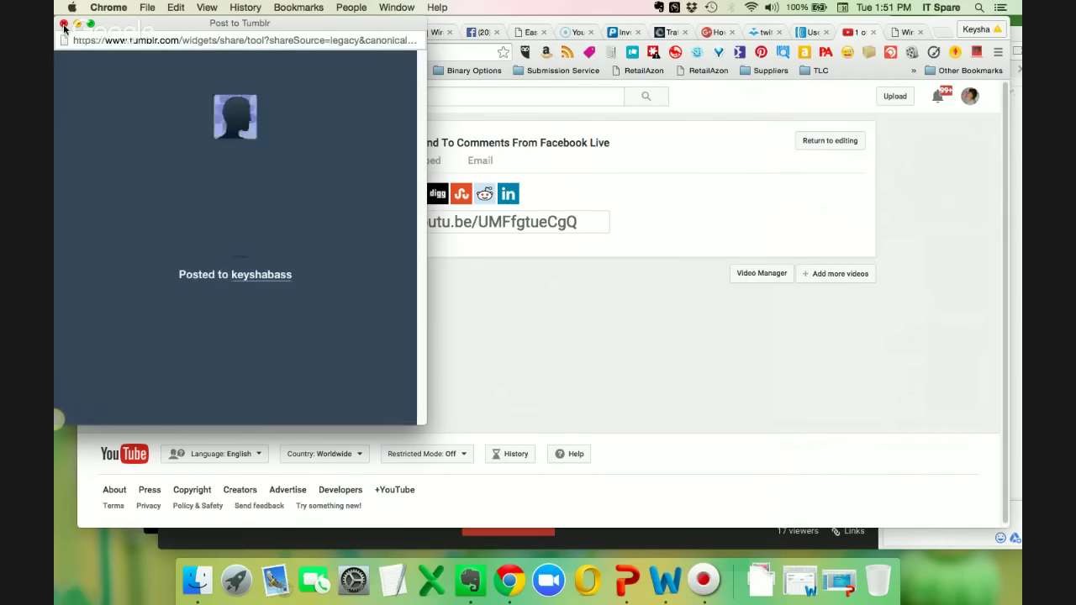
Step: Share the uploaded video's link to Digg and submit it to StumbleUpon under the Internet interest
left_click(439, 197)
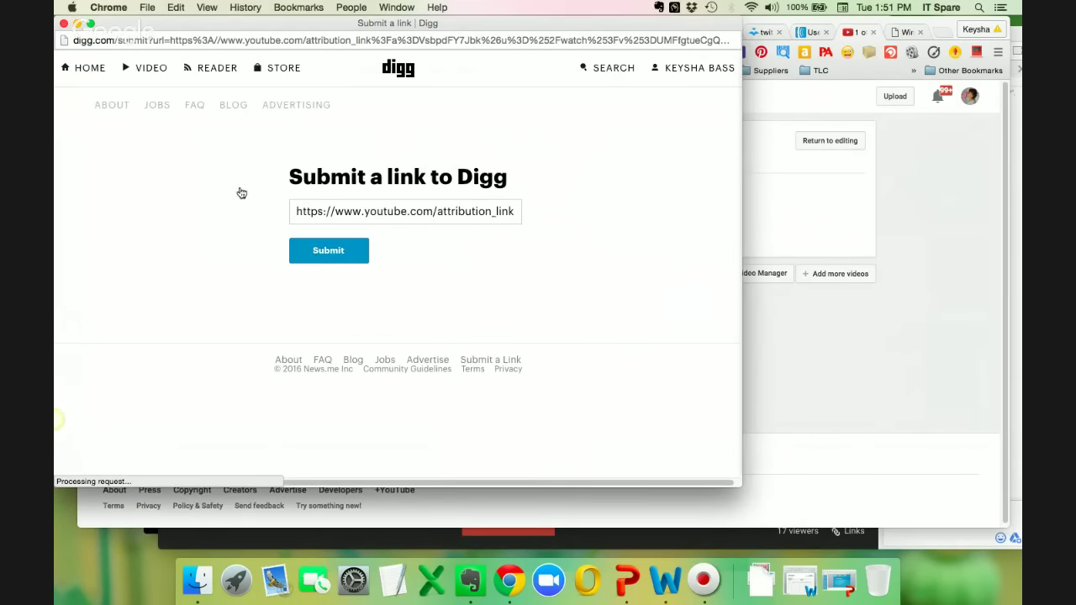
left_click(64, 24)
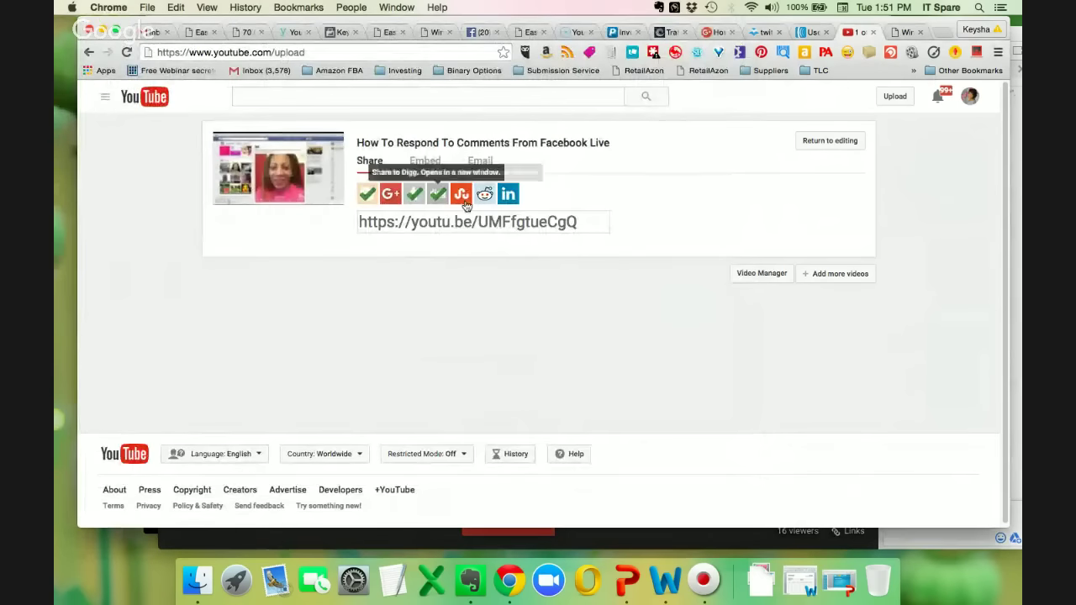
left_click(462, 195)
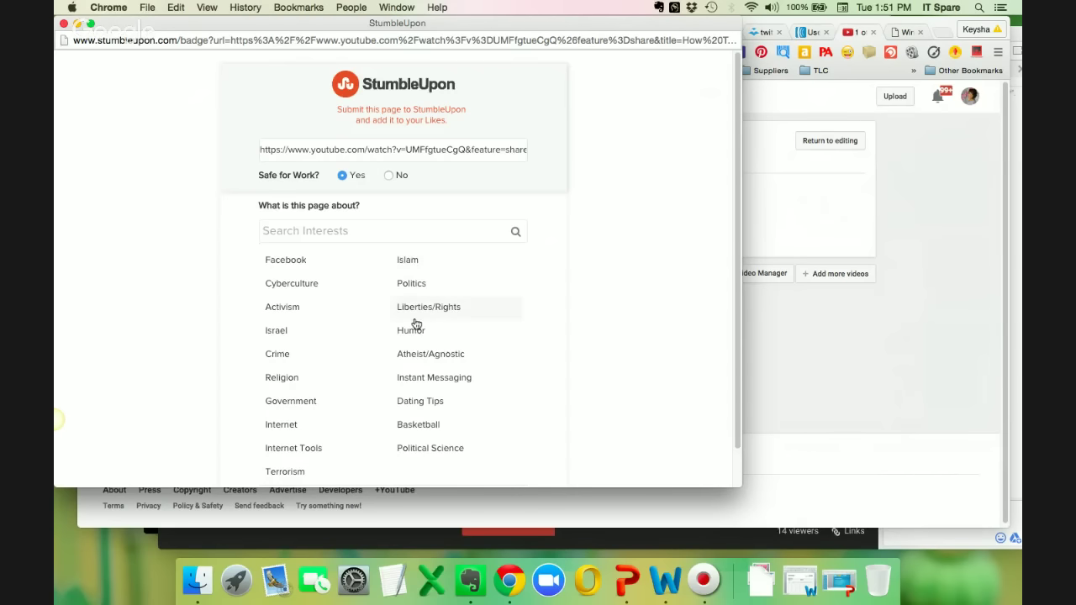
scroll(351, 332, "down", 1)
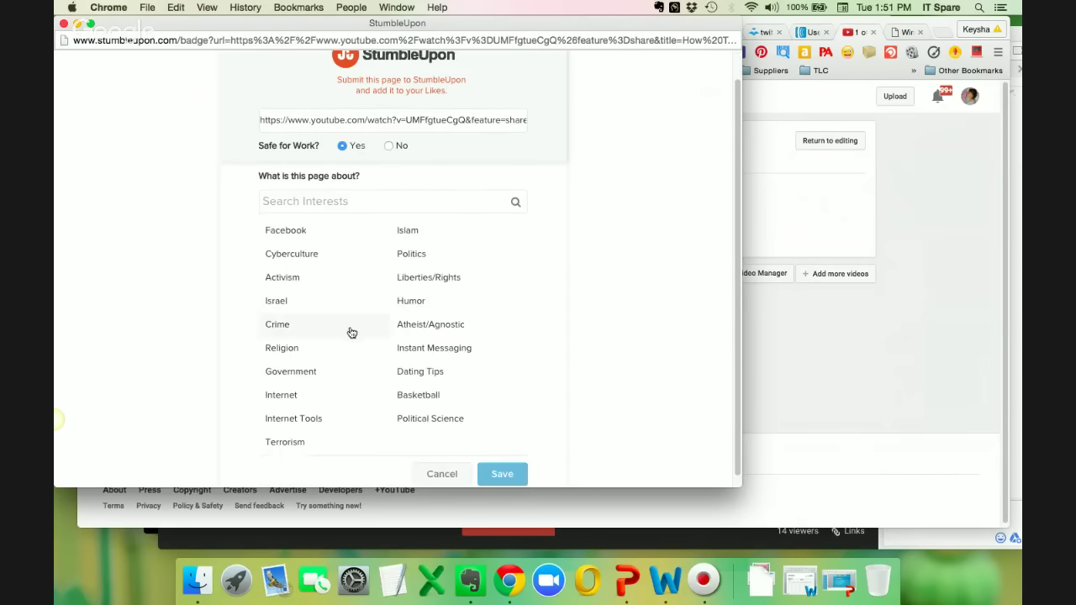
left_click(309, 395)
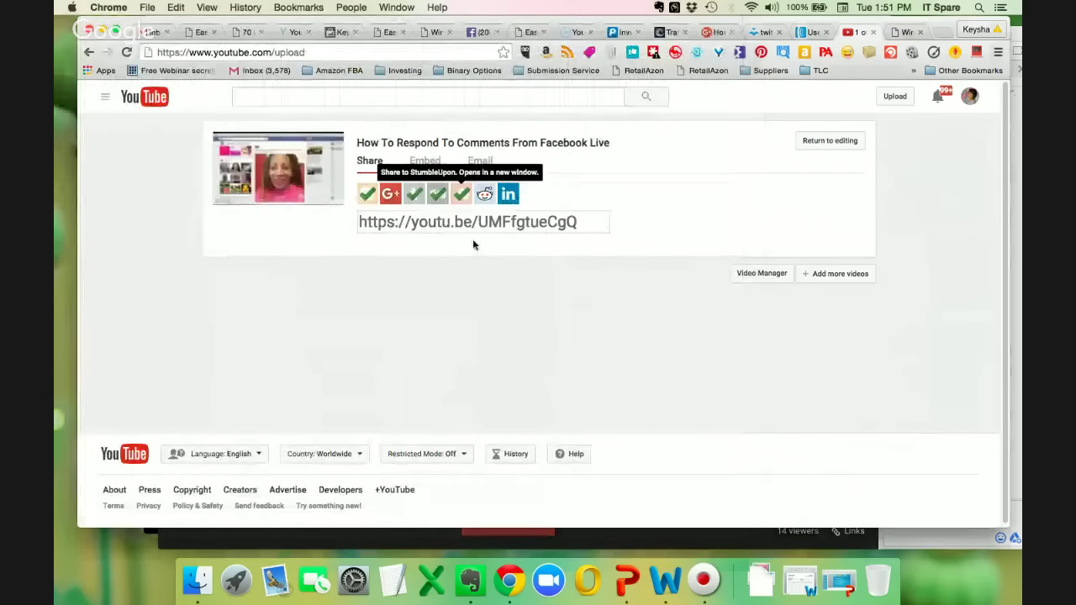
Step: Open the Reddit share window for the video, move it aside and return to the upload page
left_click(487, 195)
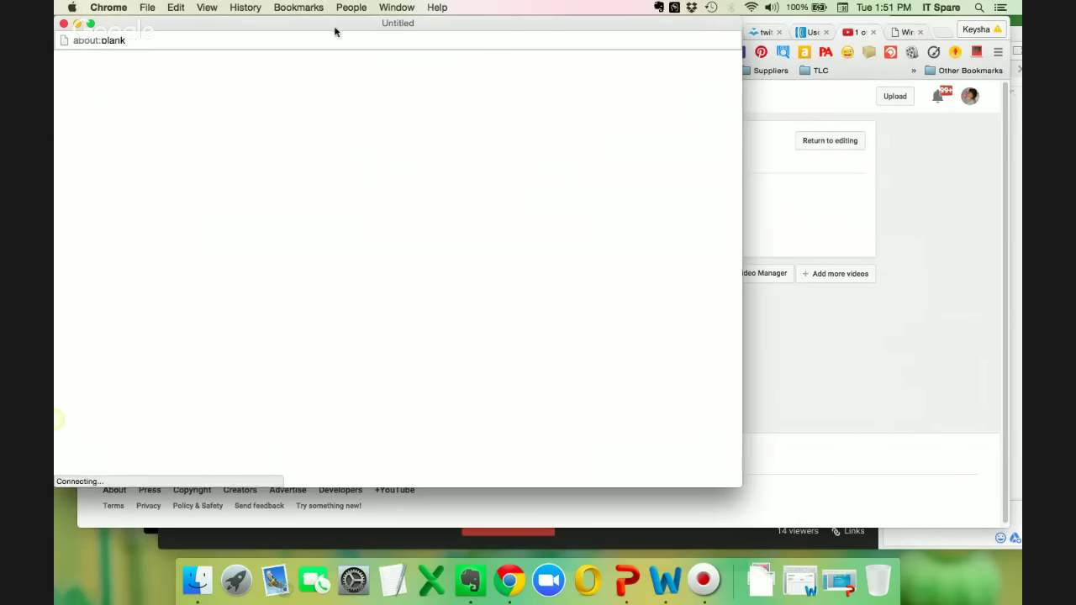
left_click_drag(336, 31, 622, 80)
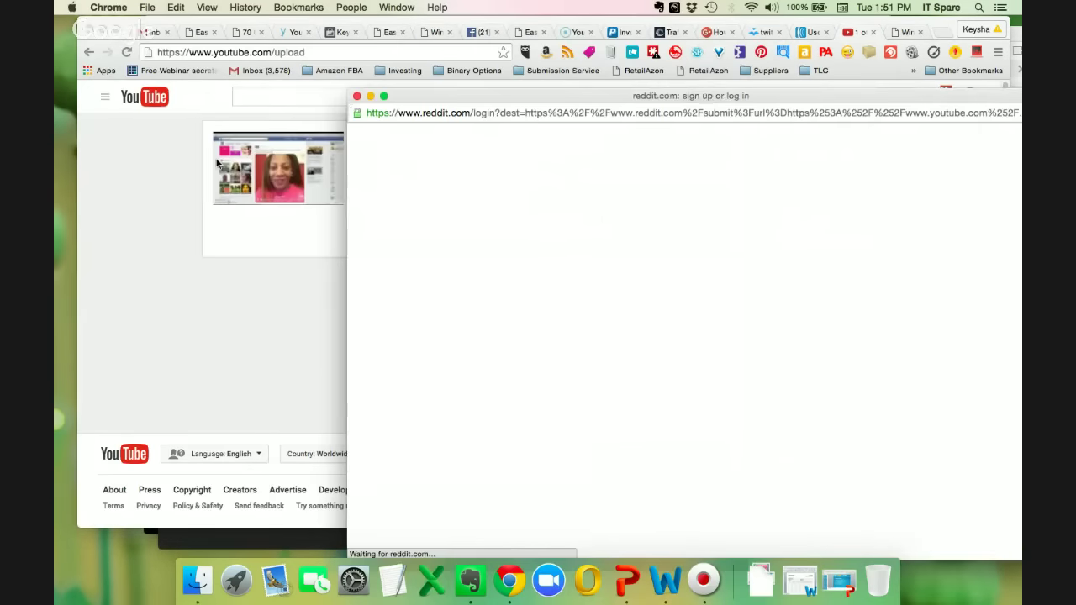
left_click(163, 175)
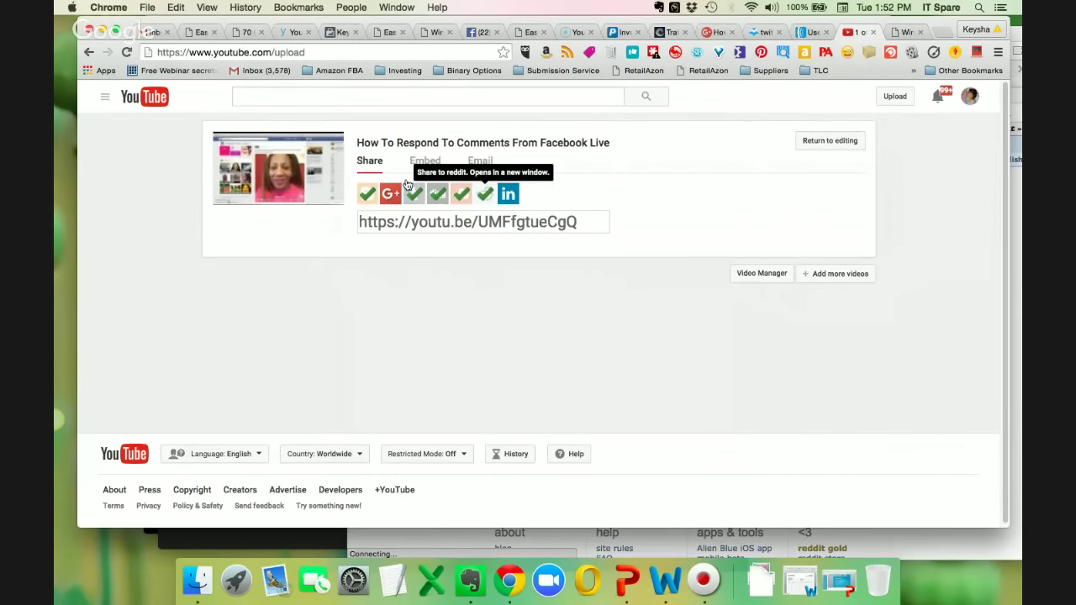
Step: Open the uploaded video's watch page, copy its full web address and pause the playback
left_click(426, 140)
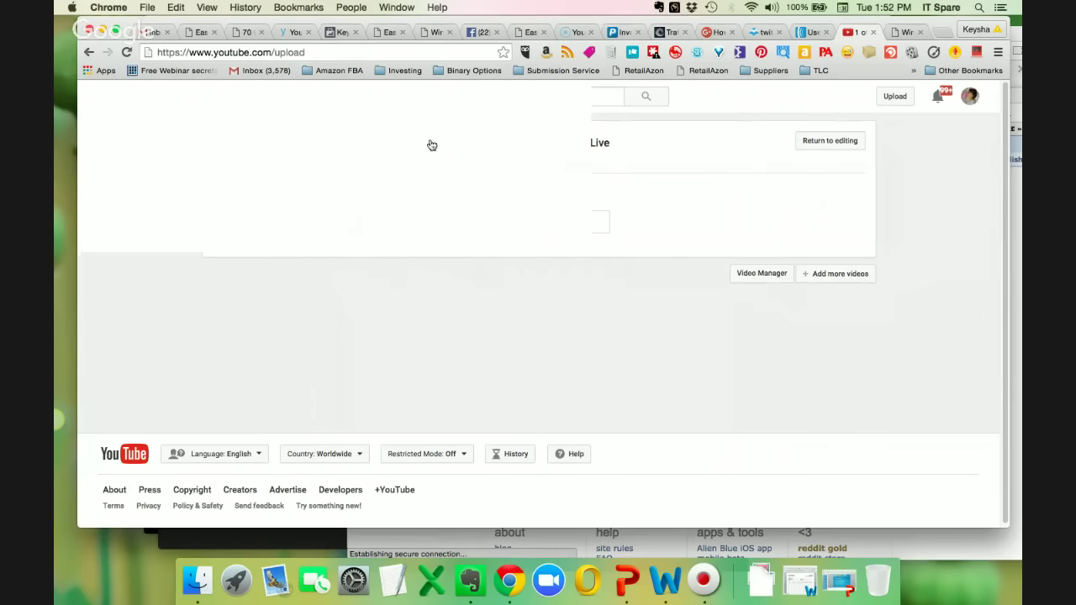
left_click(265, 54)
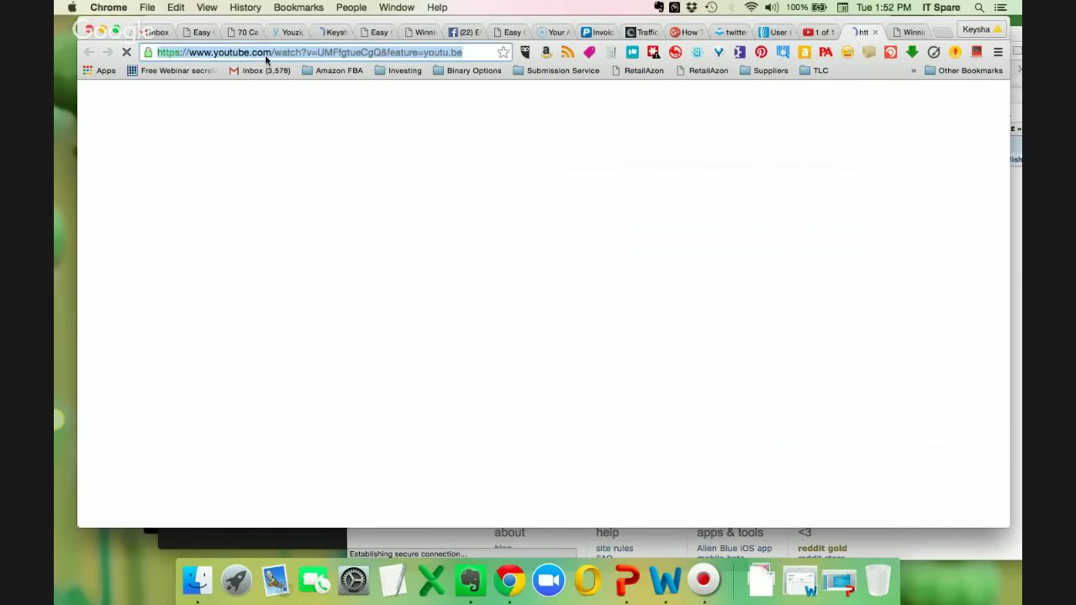
right_click(266, 57)
left_click(291, 75)
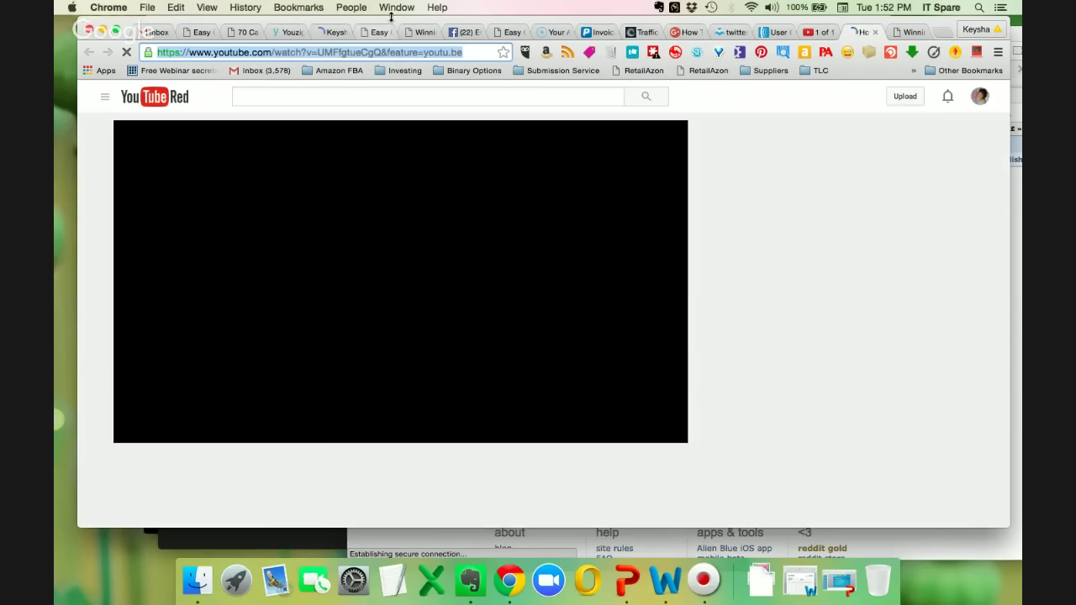
left_click_drag(126, 32, 68, 37)
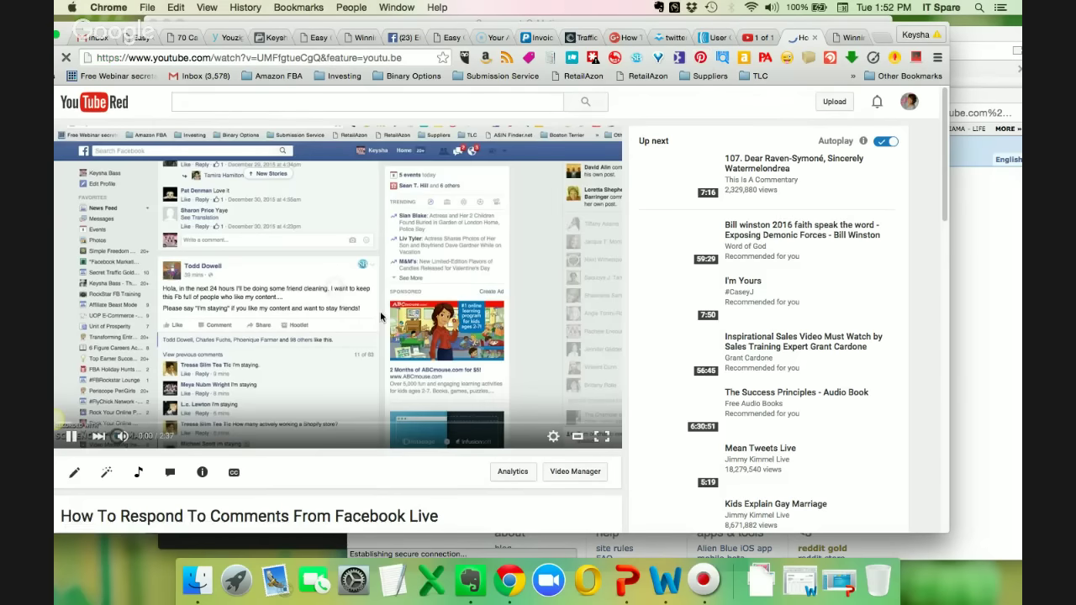
left_click(380, 311)
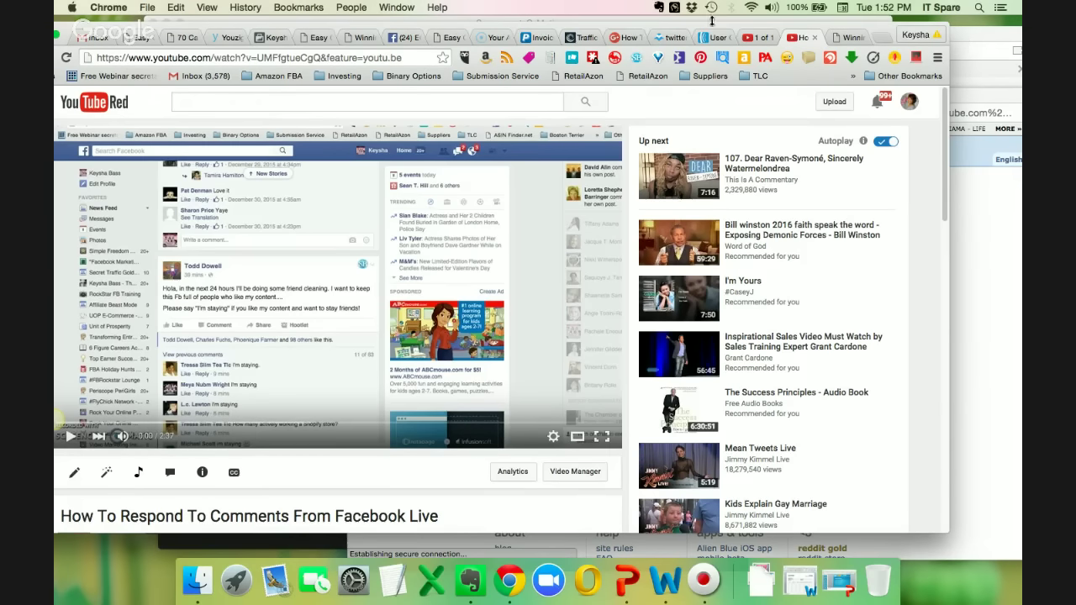
Step: Bring the Reddit sign-in window back to the front and log in with the prefilled account details
key("super+grave")
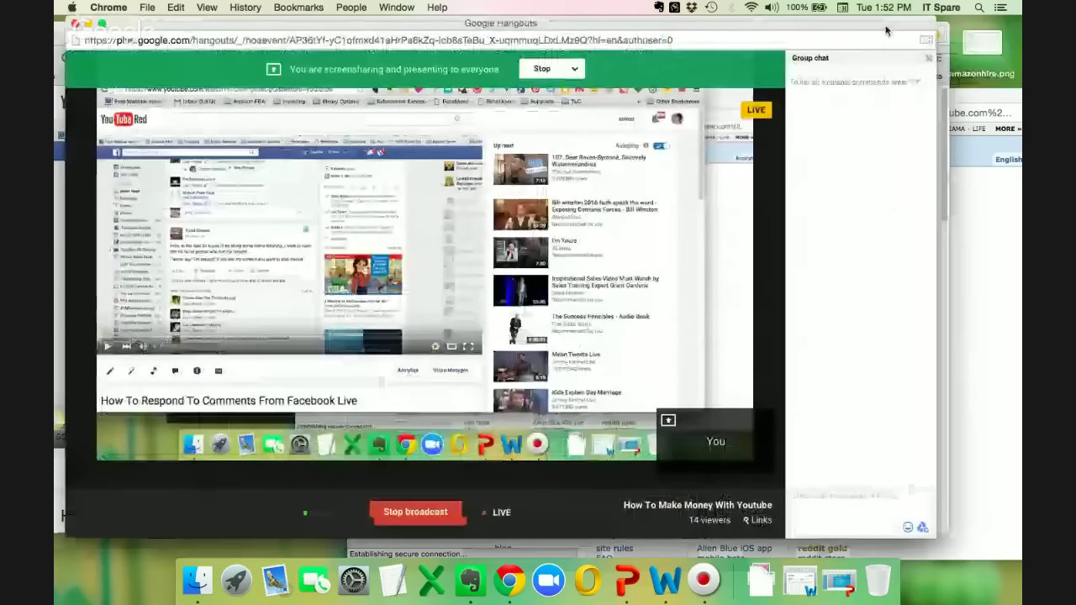
key("super+grave")
left_click_drag(914, 45, 833, 40)
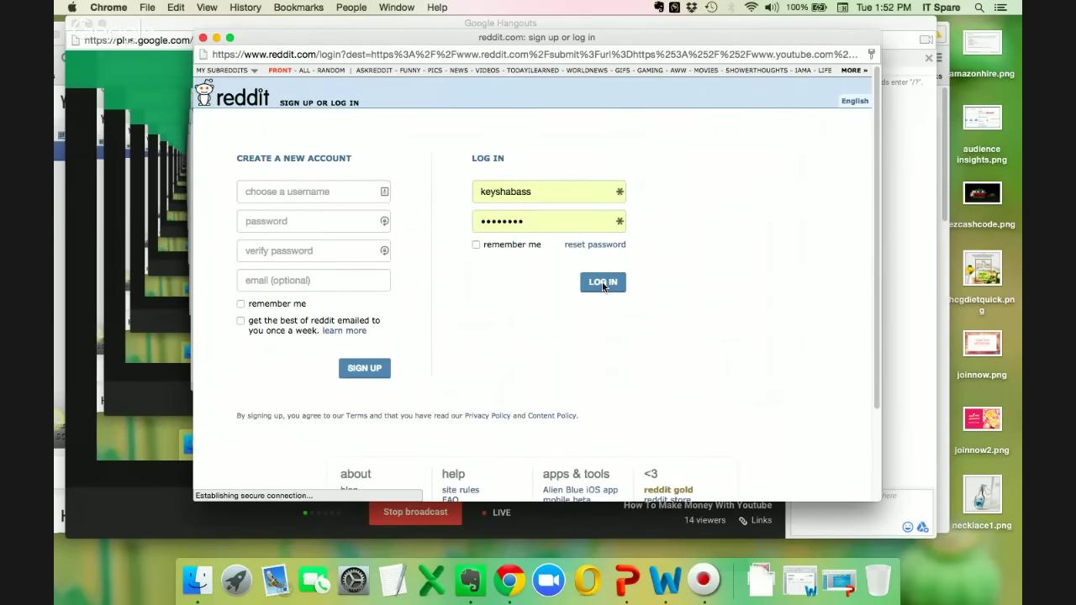
left_click(603, 284)
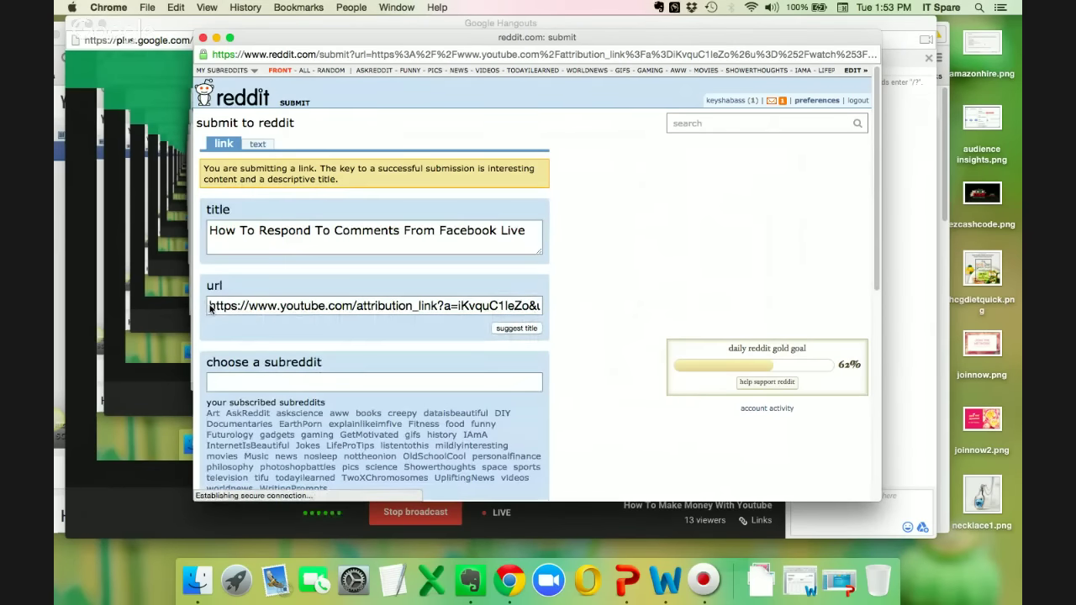
Step: Replace the attribution link in the Reddit submission's URL with the copied video address
left_click_drag(211, 308, 284, 306)
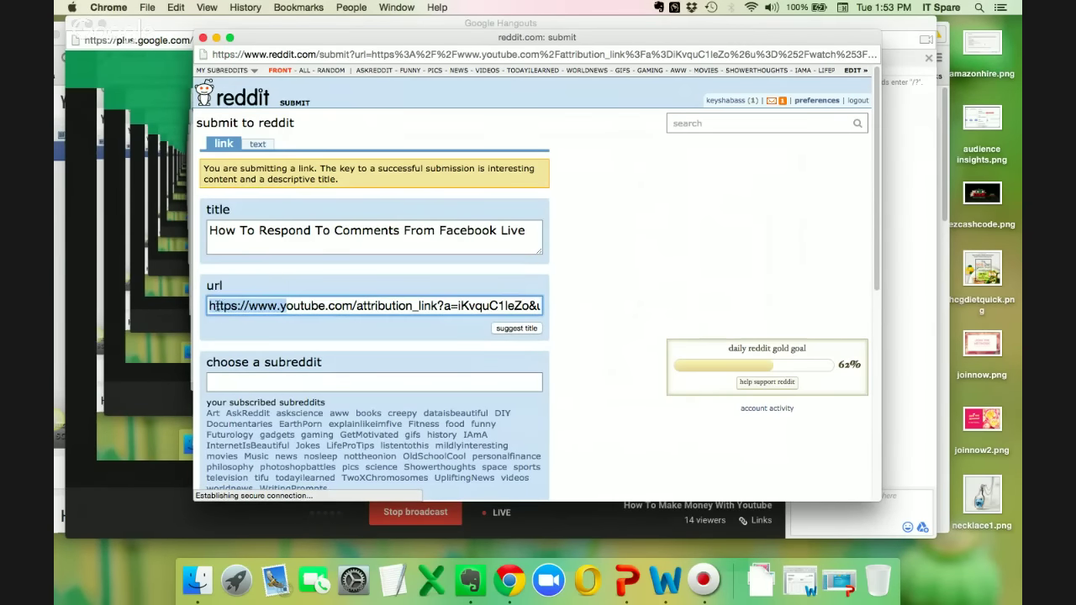
left_click_drag(210, 306, 593, 305)
key("BackSpace")
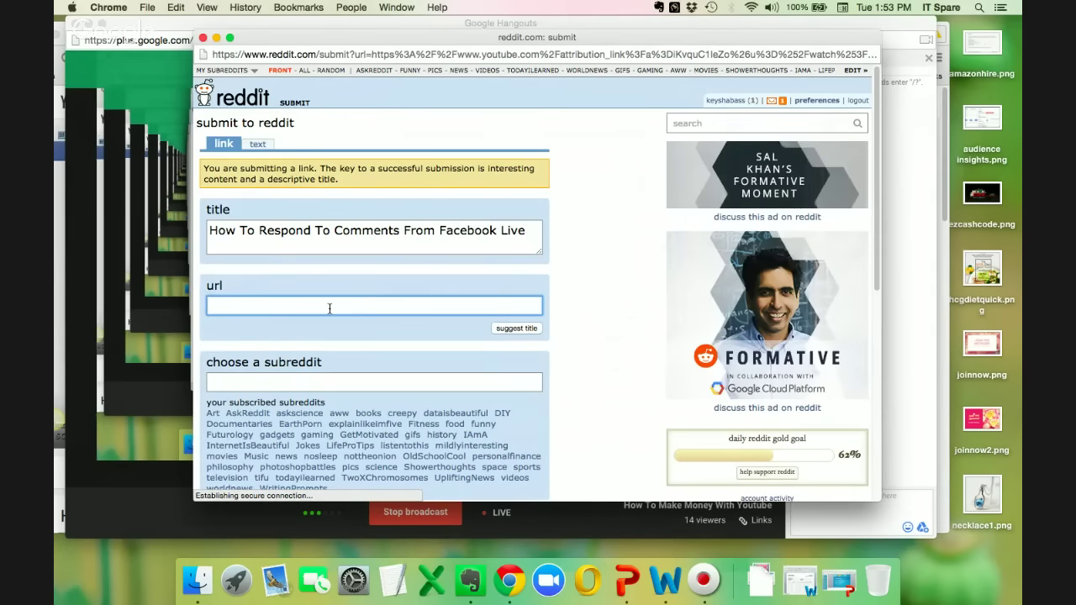
right_click(329, 303)
left_click(348, 367)
Step: Enter the captcha verification code in the Reddit submission form and try to submit the link
scroll(578, 335, "down", 5)
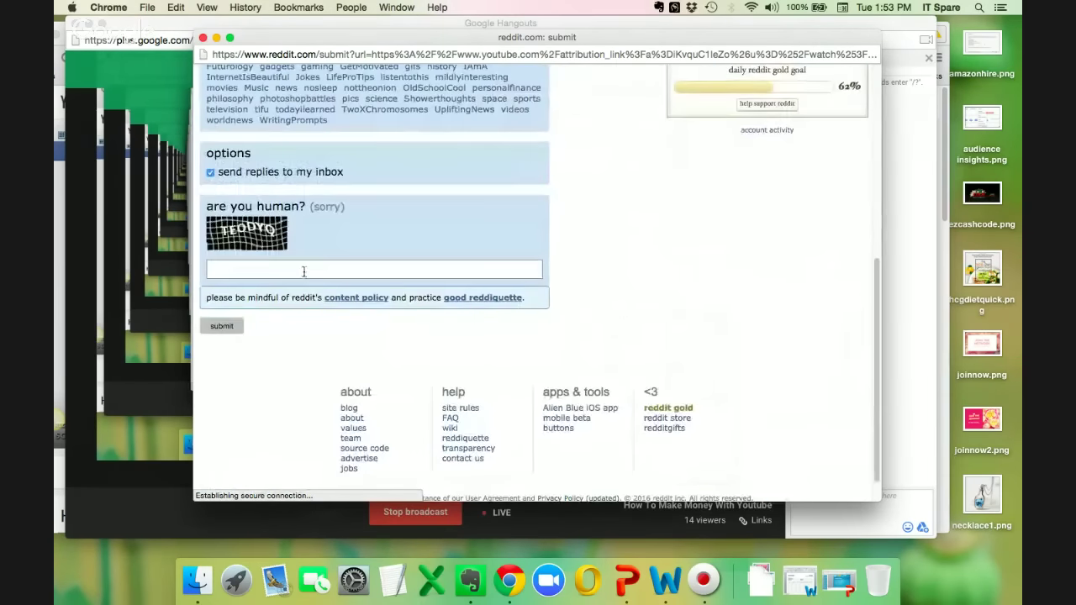
left_click(303, 270)
type("TEODYQ")
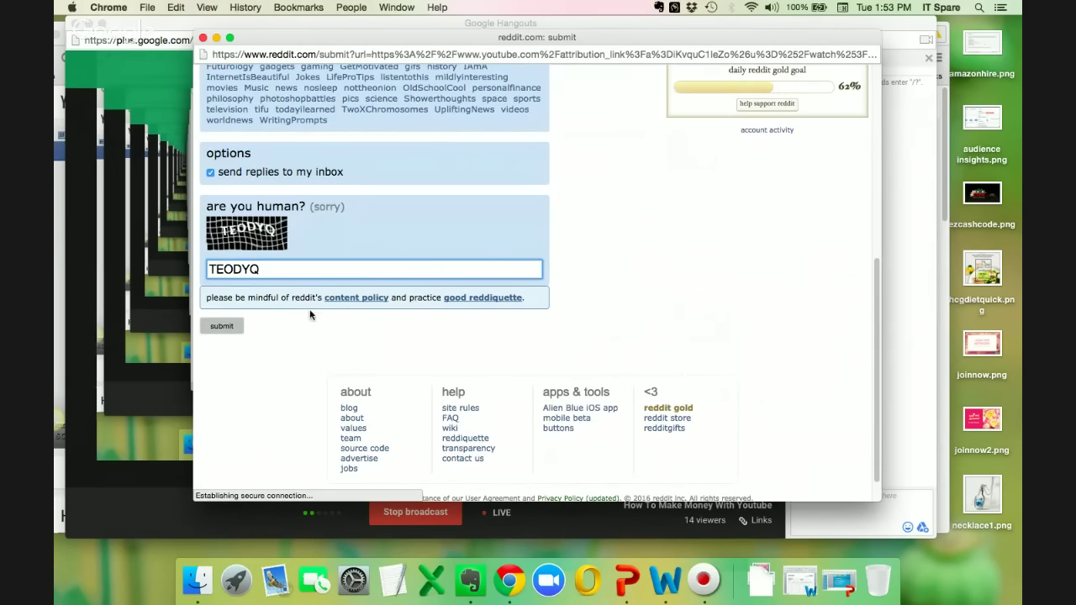
left_click(224, 327)
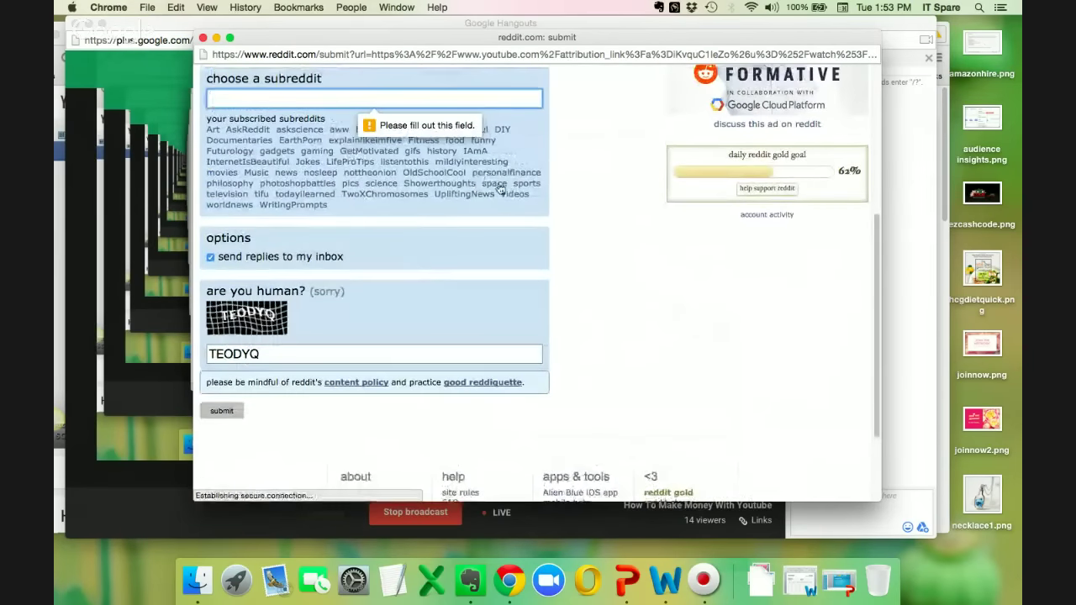
Step: Choose videos as the subreddit and submit the link
left_click(514, 194)
scroll(563, 195, "down", 3)
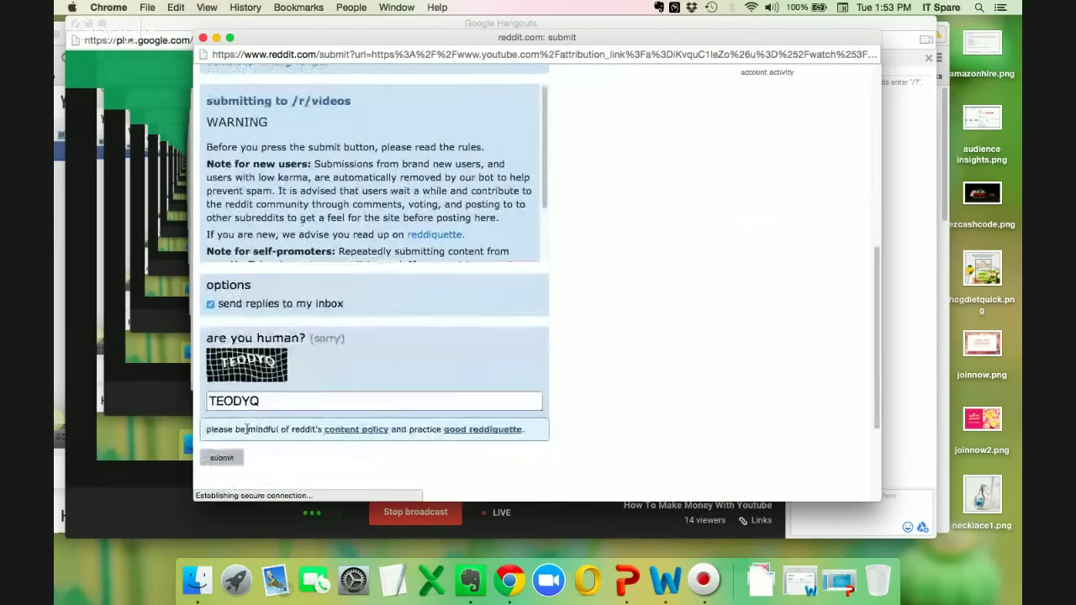
left_click(225, 459)
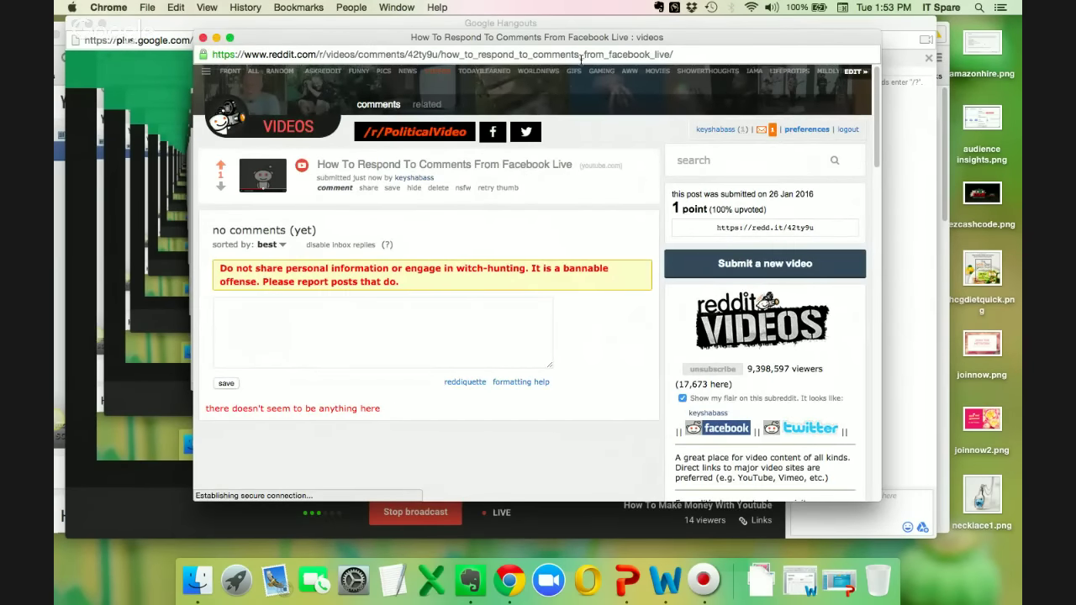
Step: Close the Reddit window and bring the browser window with the video's watch page back to the front
left_click(201, 37)
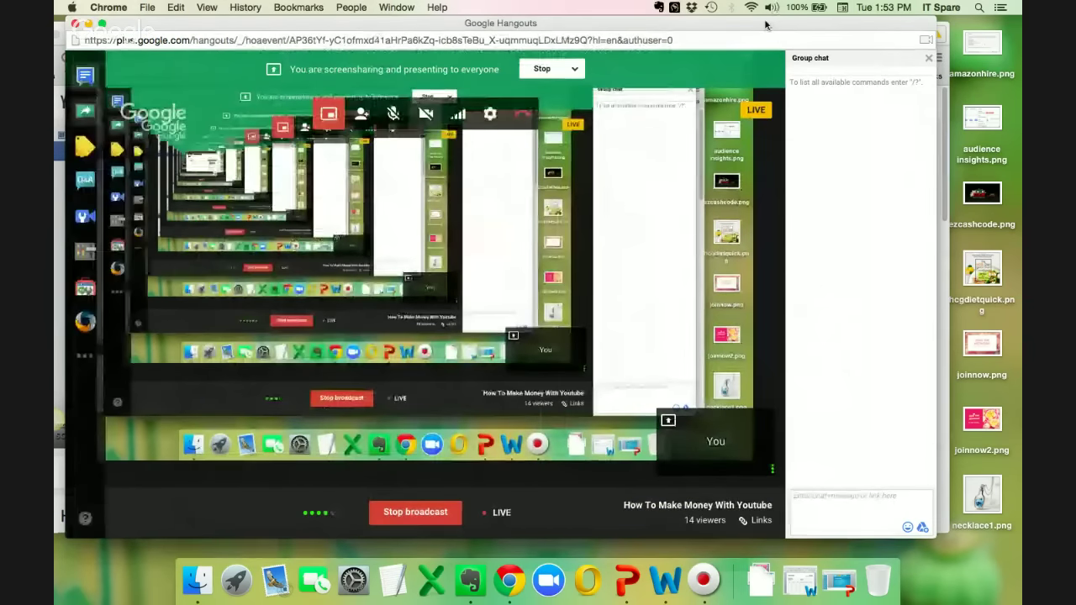
left_click_drag(766, 18, 809, 60)
left_click_drag(600, 30, 678, 23)
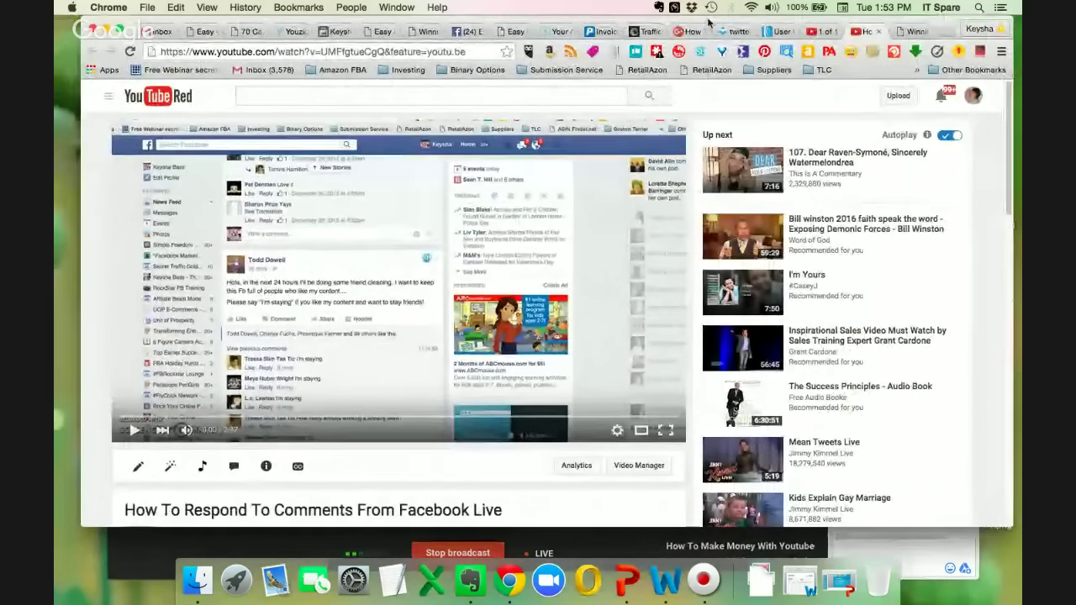
Step: Examine the Winning Women Network site's lessons page and the promotional banners down its sidebar
left_click(905, 32)
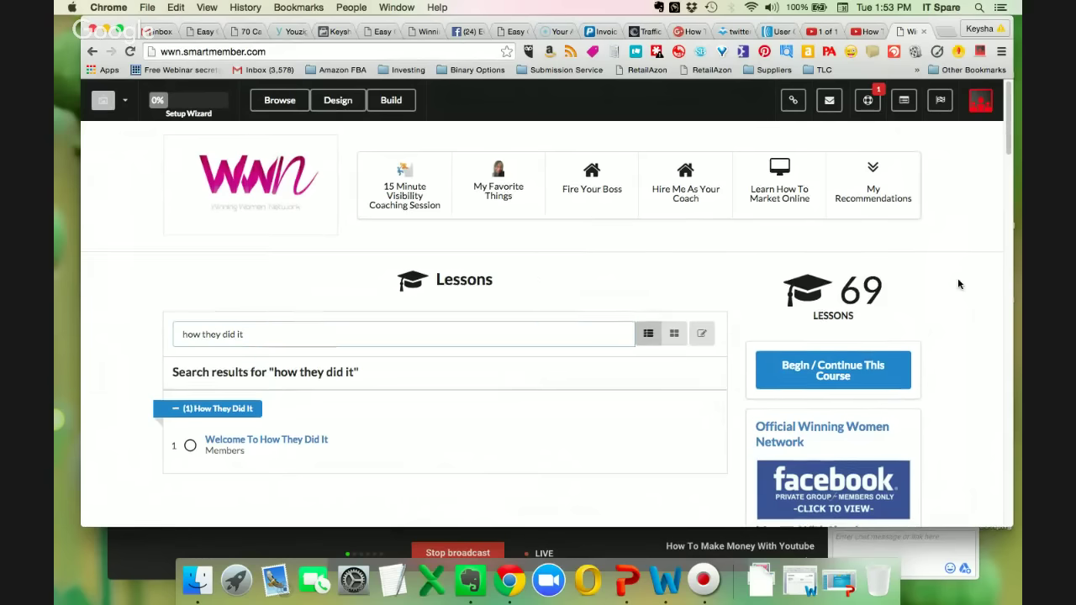
scroll(957, 284, "down", 5)
scroll(958, 284, "up", 5)
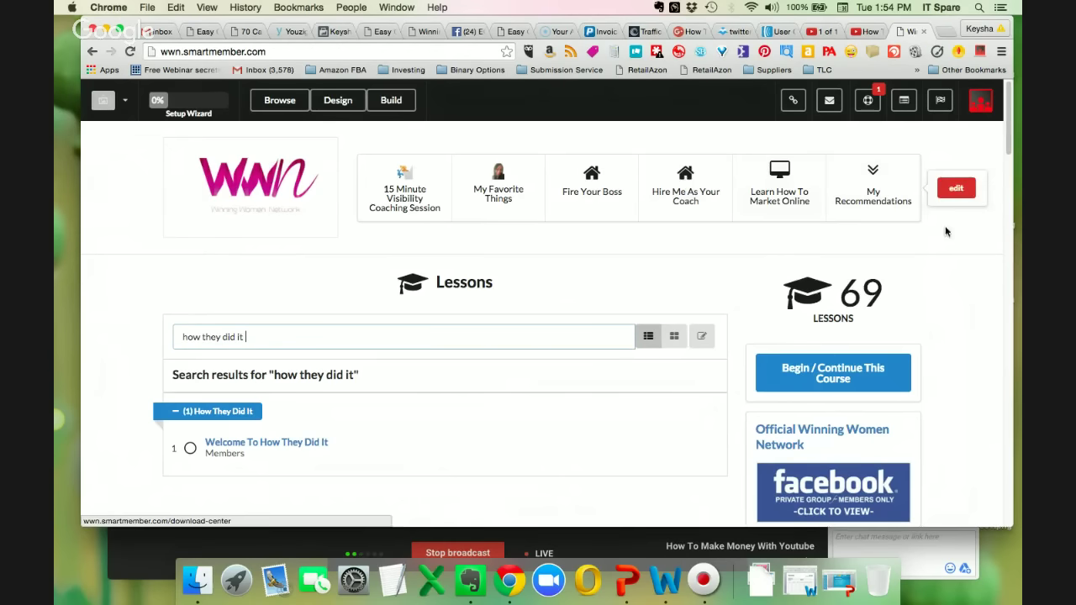
scroll(948, 264, "down", 3)
scroll(949, 269, "down", 5)
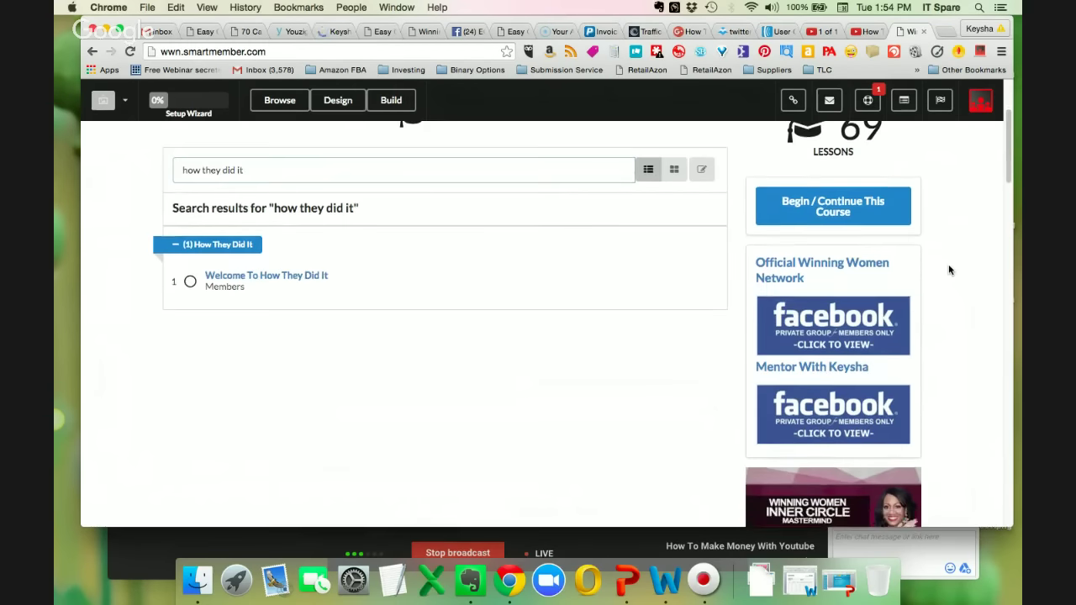
scroll(807, 252, "down", 2)
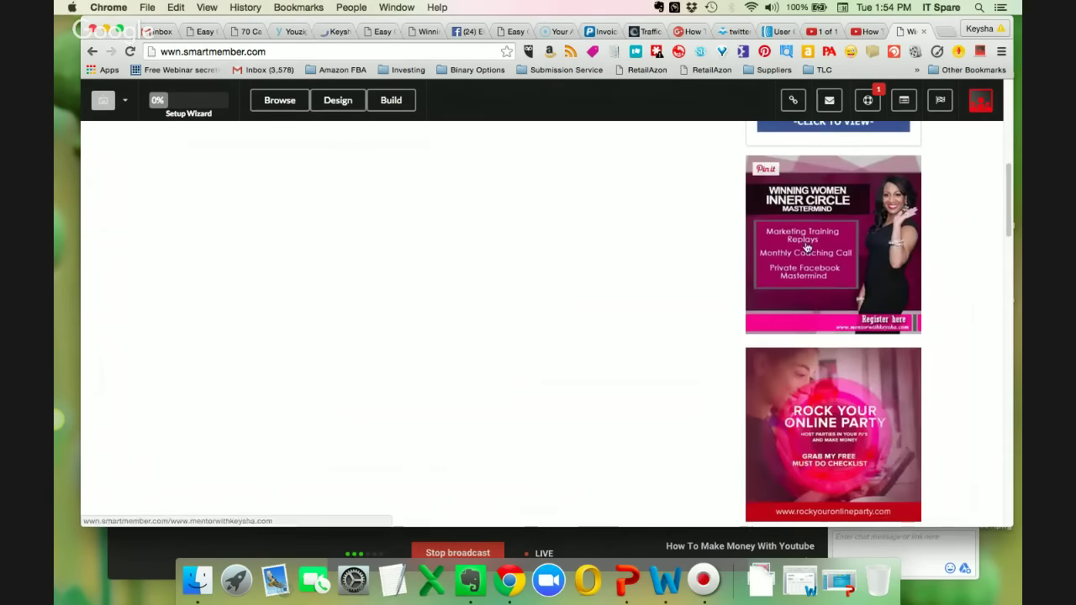
scroll(808, 279, "down", 4)
scroll(808, 279, "down", 8)
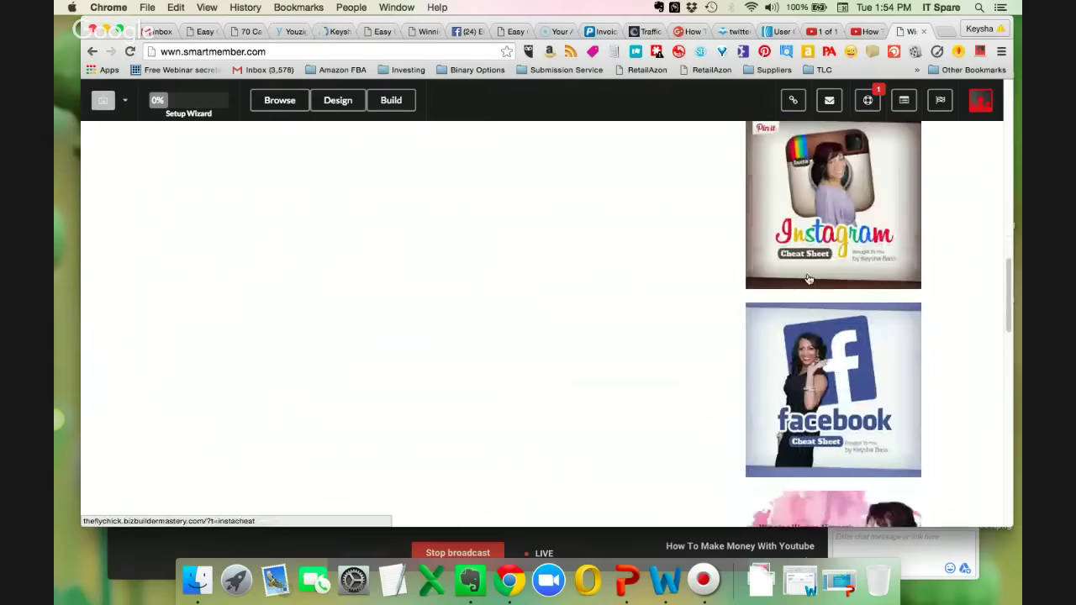
scroll(808, 279, "down", 10)
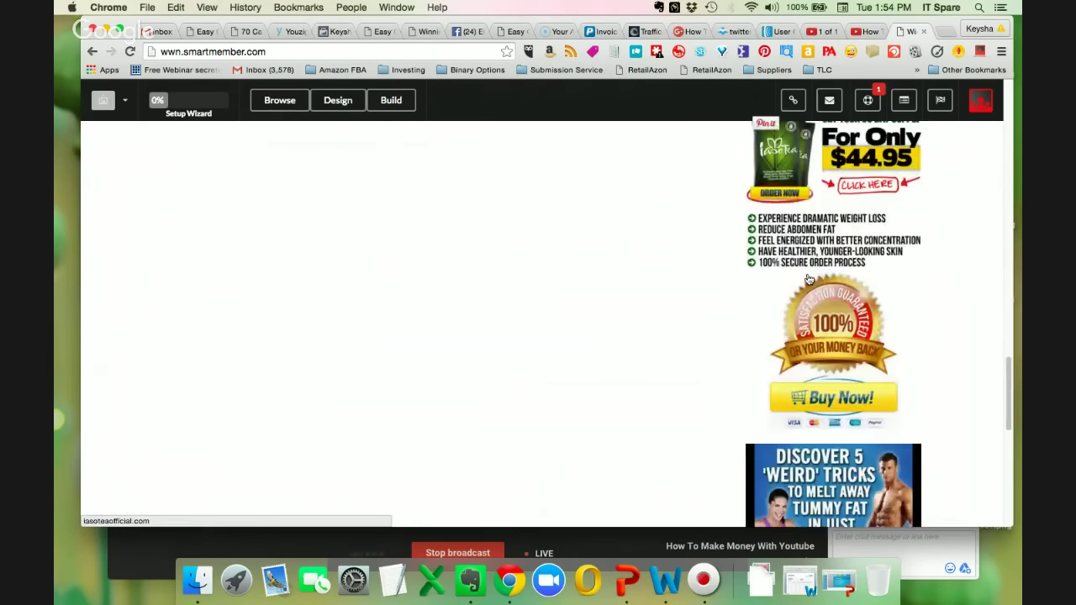
scroll(808, 279, "down", 3)
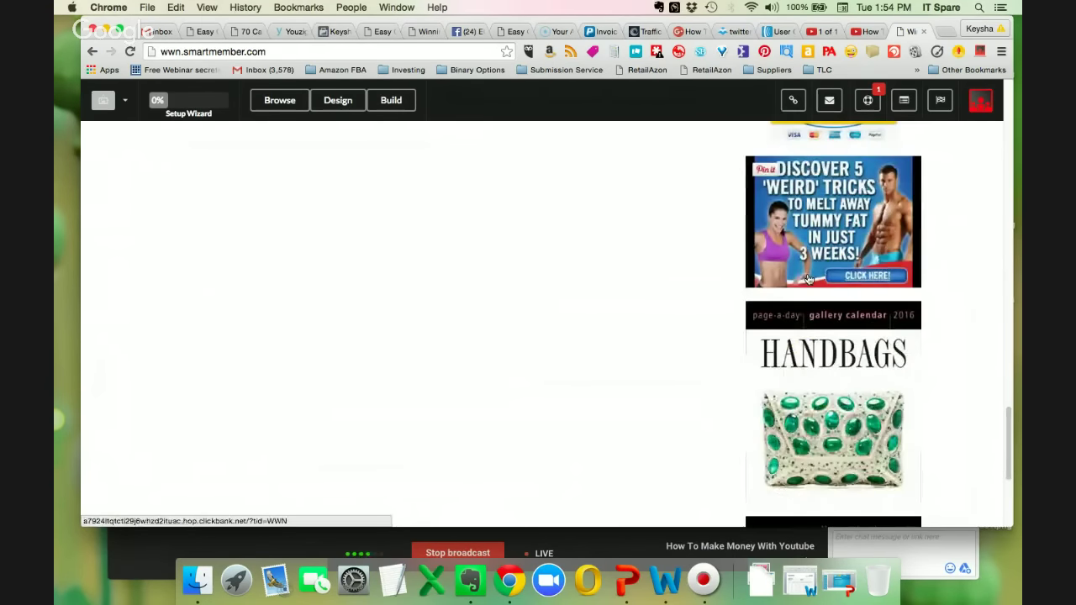
scroll(809, 279, "down", 6)
scroll(809, 279, "up", 20)
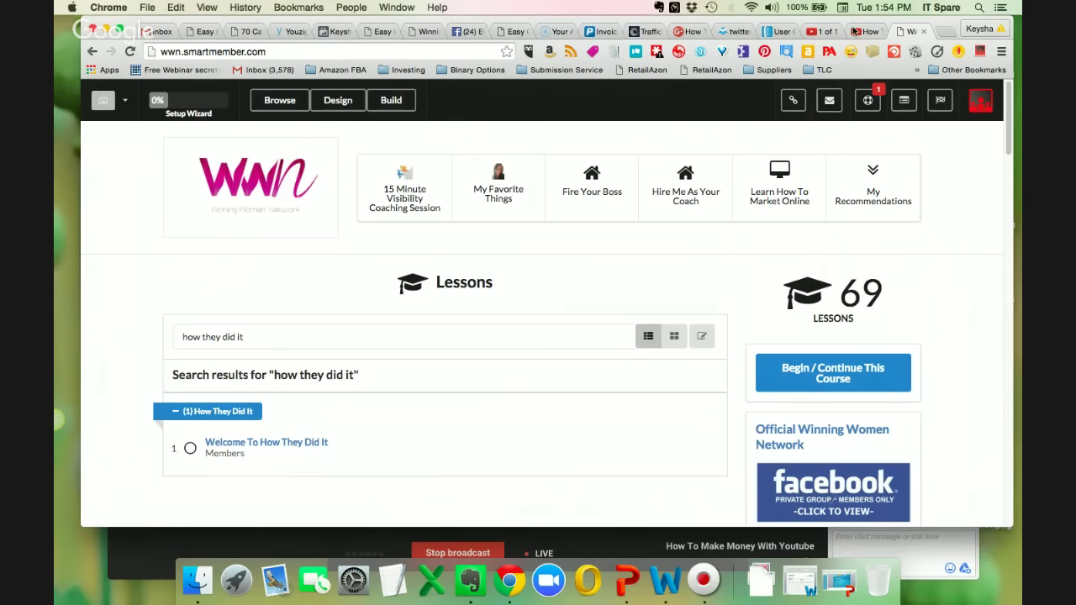
Step: Return to the watch page of the "How To Respond To Comments From Facebook Live" video
left_click_drag(846, 21, 836, 21)
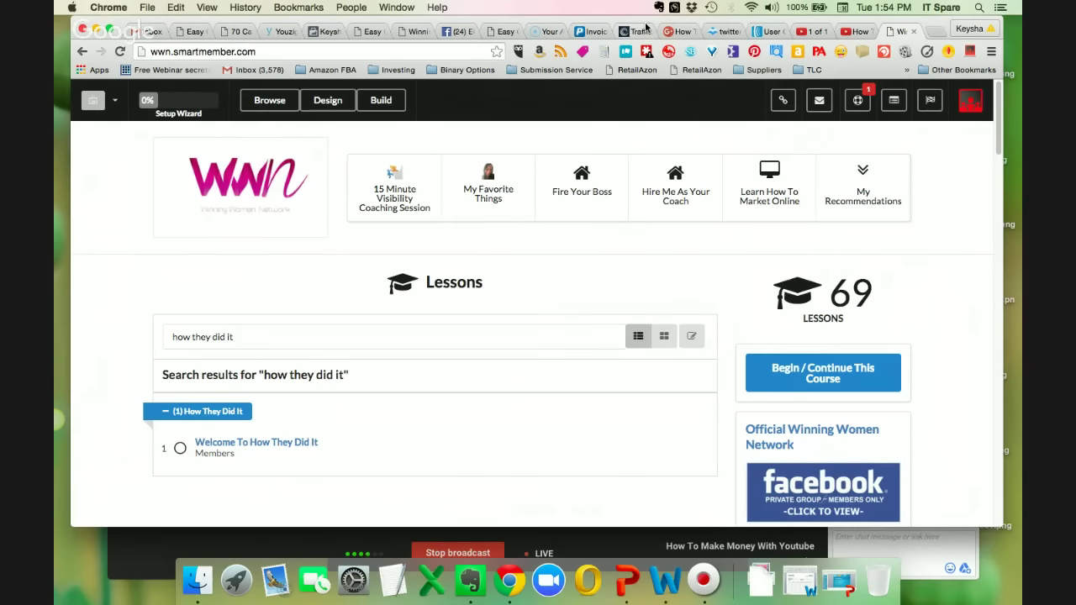
left_click(849, 31)
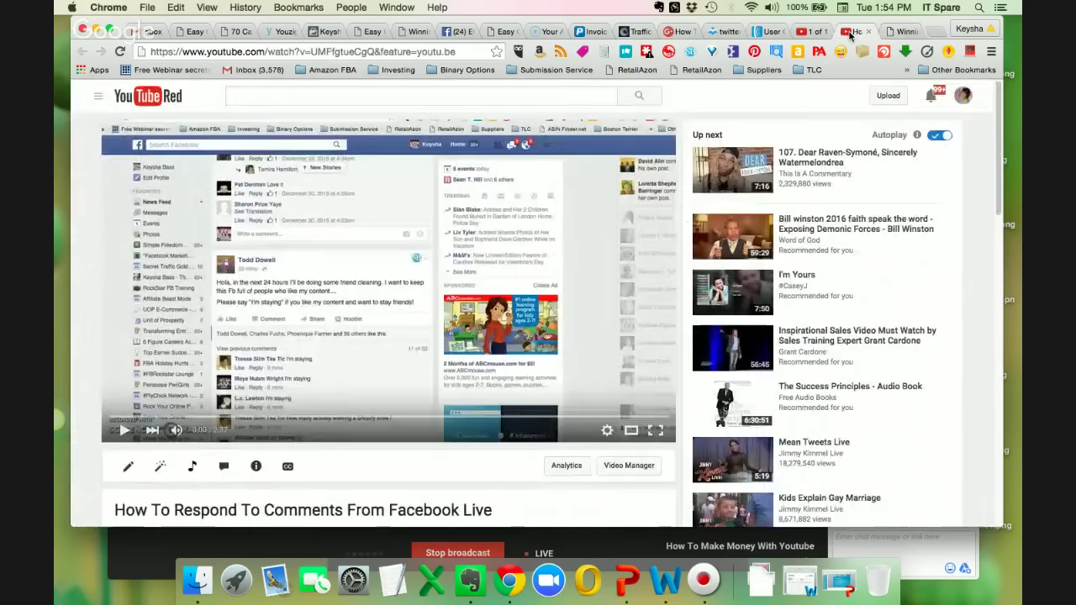
Step: Open the LinkedIn share window for the "How To Respond To Comments From Facebook Live" video from its upload page
left_click(811, 27)
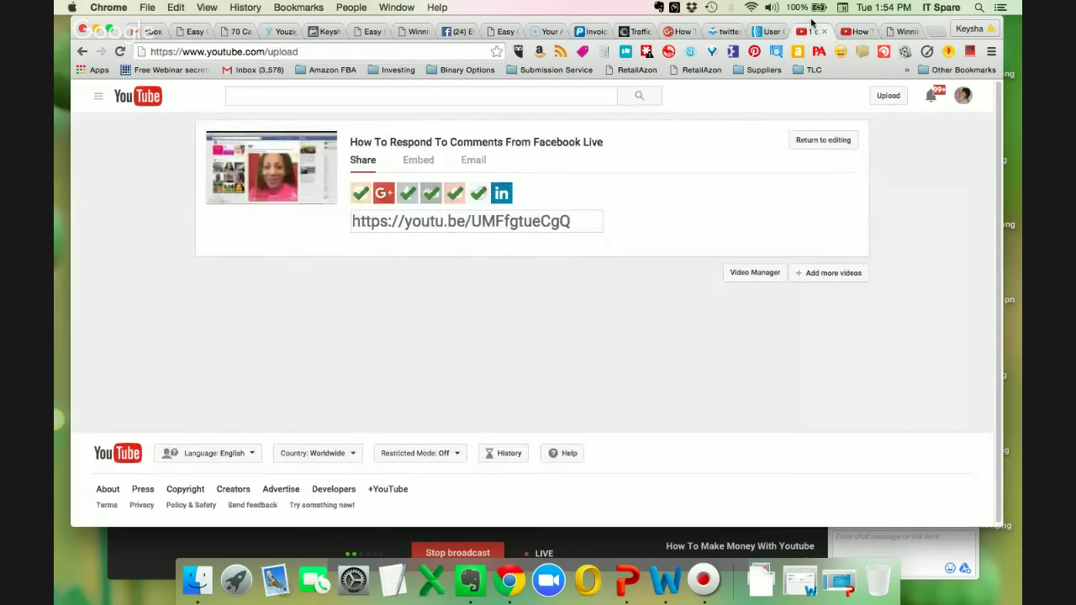
mouse_move(812, 27)
left_mouse_down()
mouse_move(813, 81)
mouse_move(813, 31)
left_mouse_up()
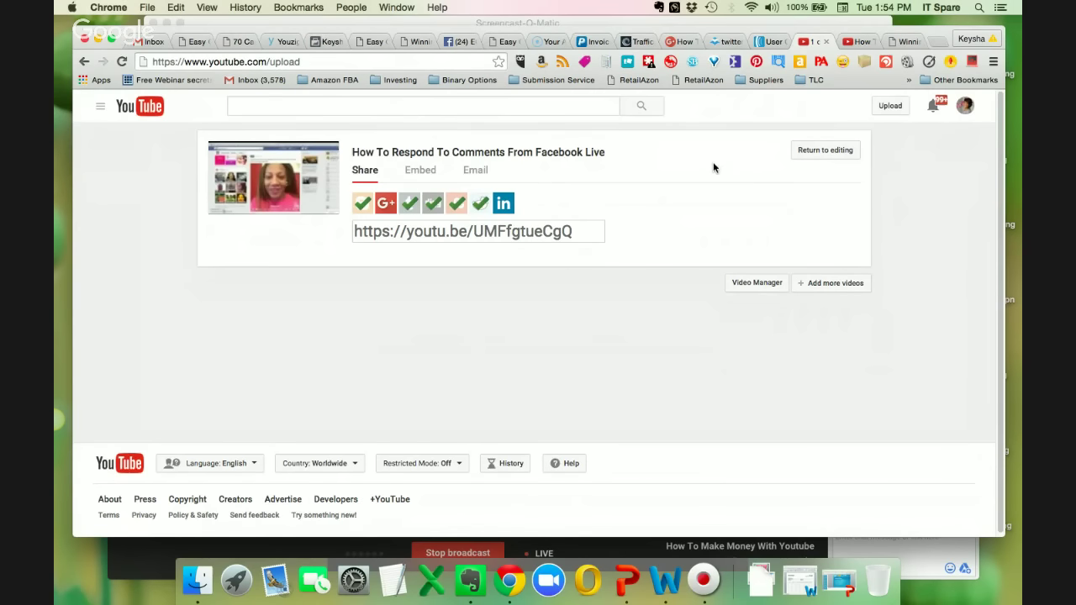
left_click(503, 205)
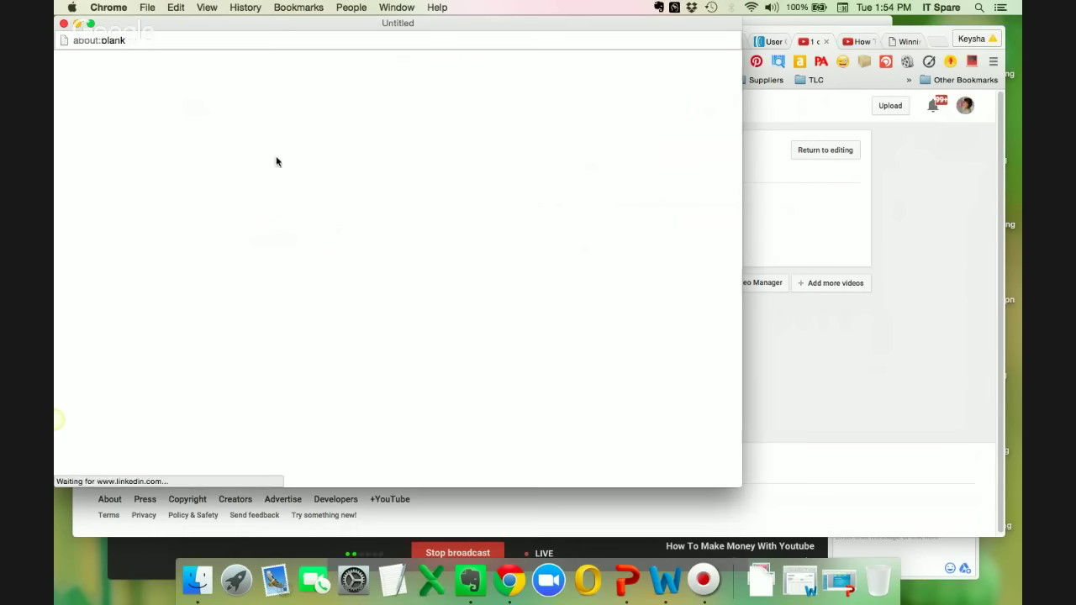
left_click_drag(208, 24, 278, 92)
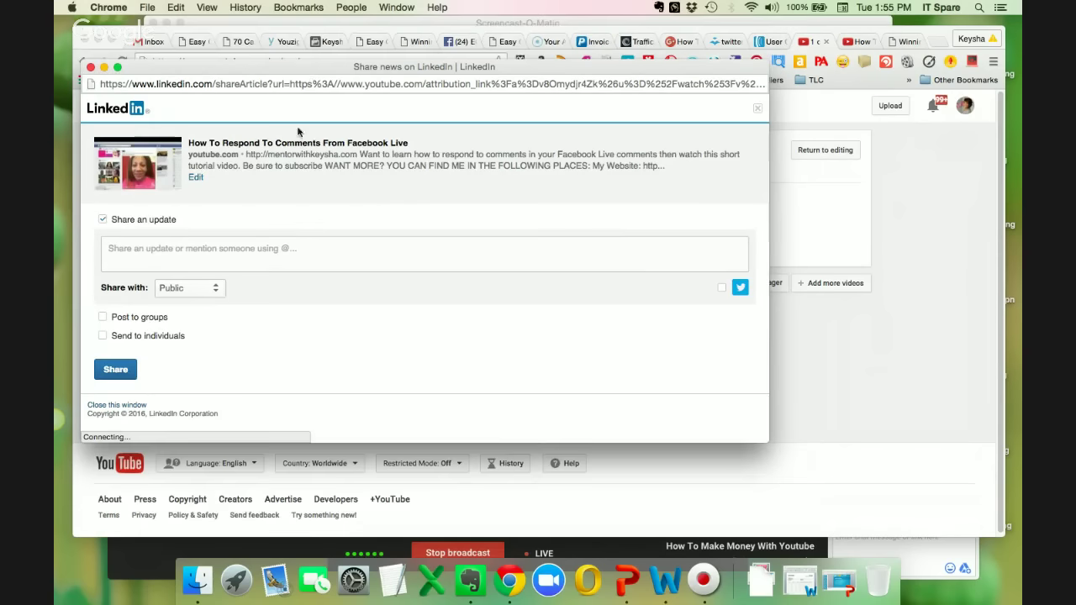
Step: Target the LinkedIn post at the Attraction Marketers, All for ONE and Affiliate & Internet Marketing- Global groups, and close the window without sharing
left_click(102, 318)
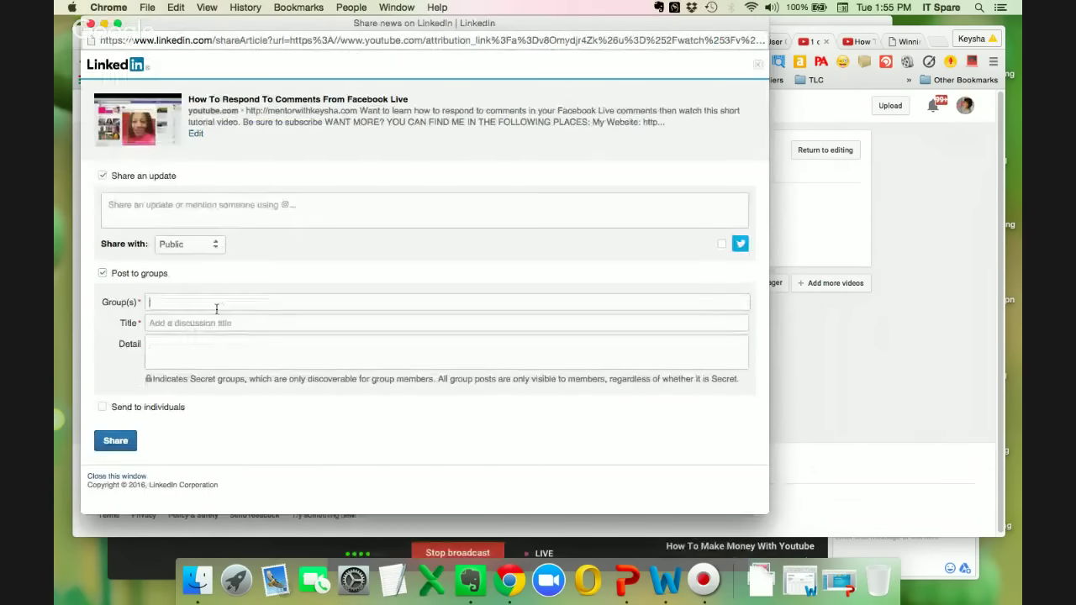
left_click(216, 309)
type("a")
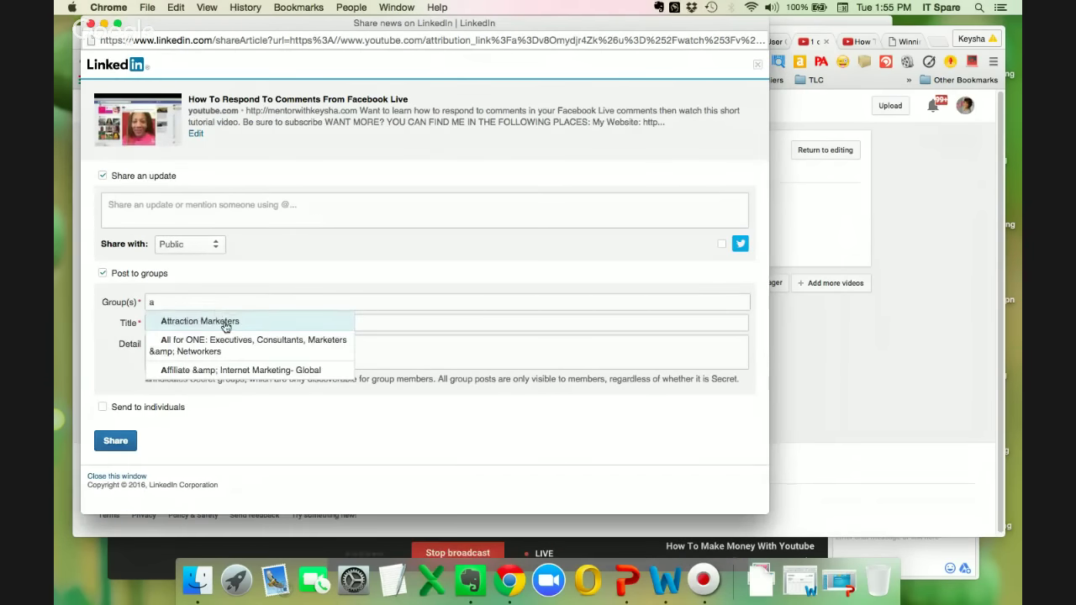
left_click(224, 321)
type("action Marketers x a")
left_click(296, 341)
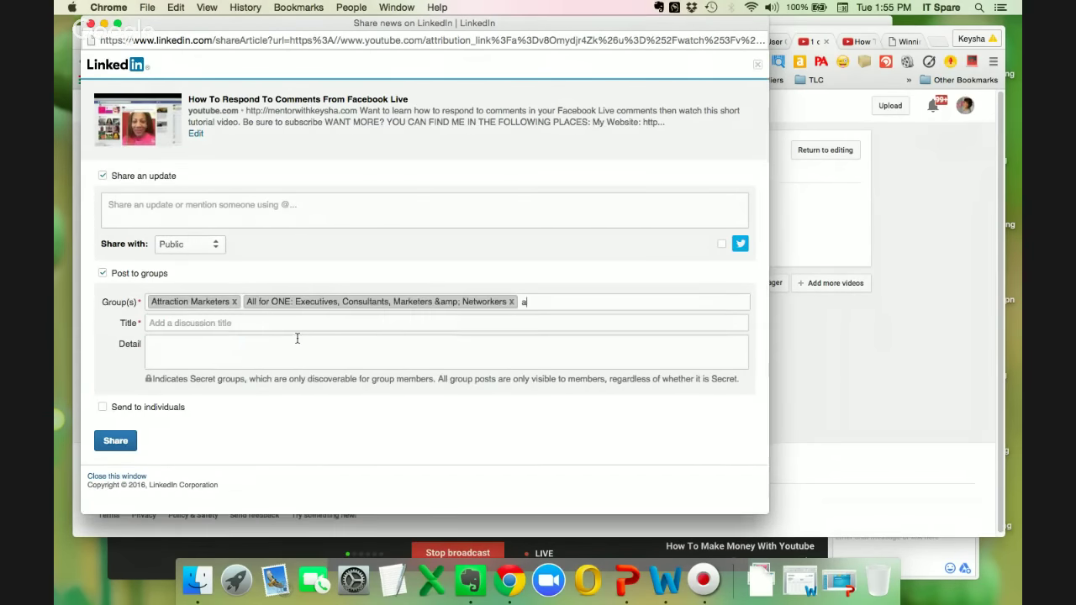
type("a")
left_click(546, 370)
type("b")
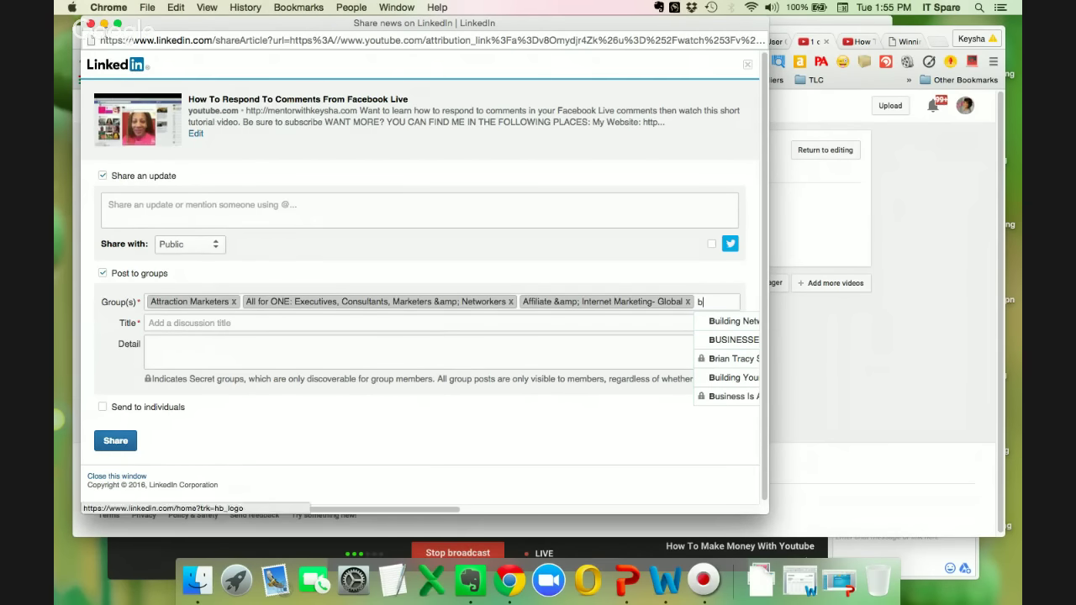
left_click(115, 64)
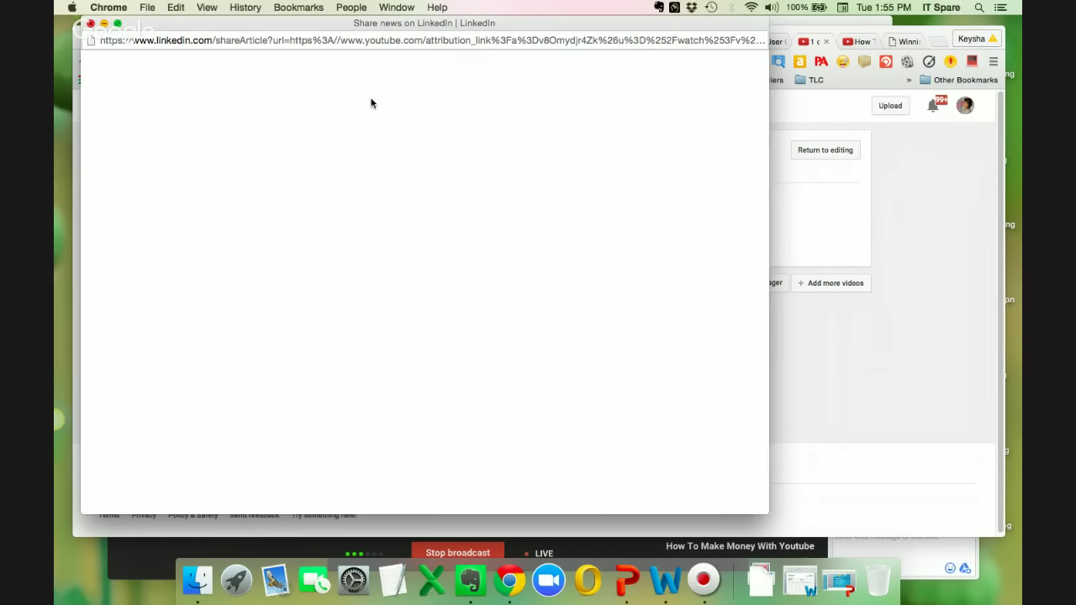
key("super+w")
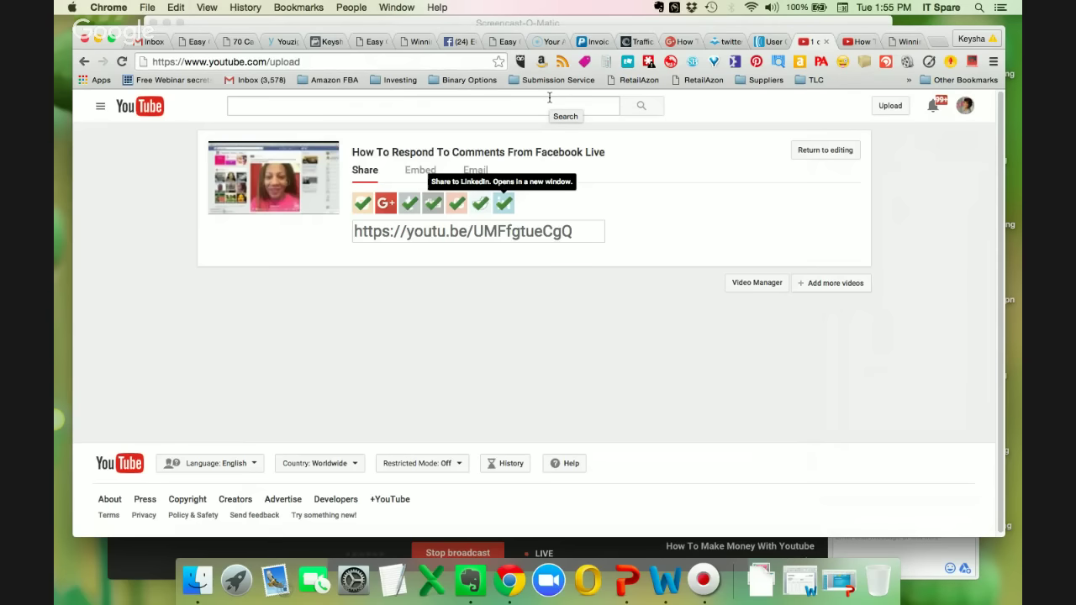
Step: Open the AdWords site at adwords.google.com in a new browser tab
left_click(900, 43)
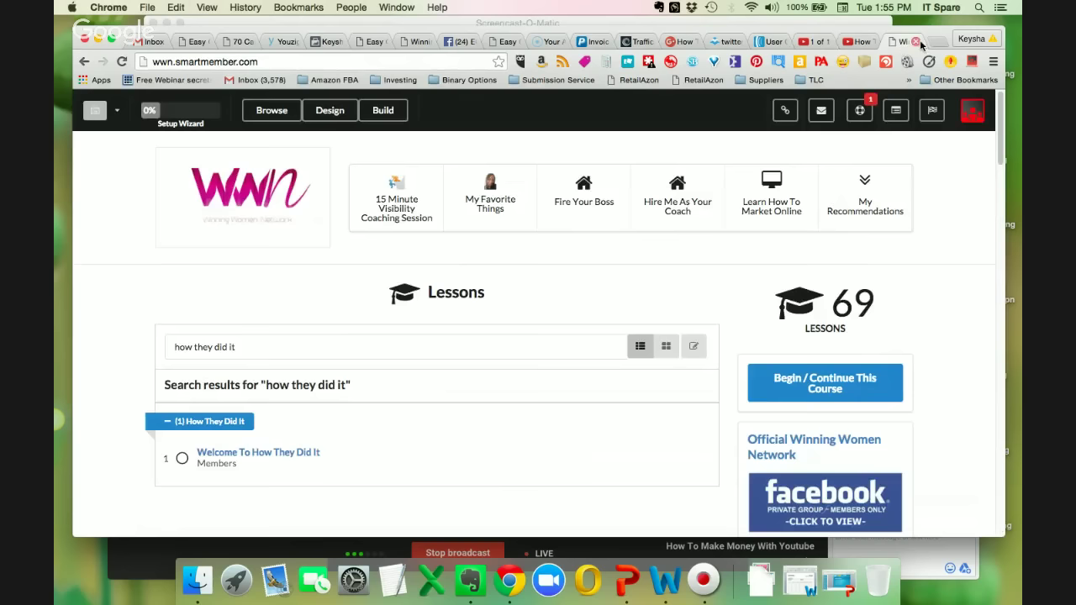
left_click(931, 42)
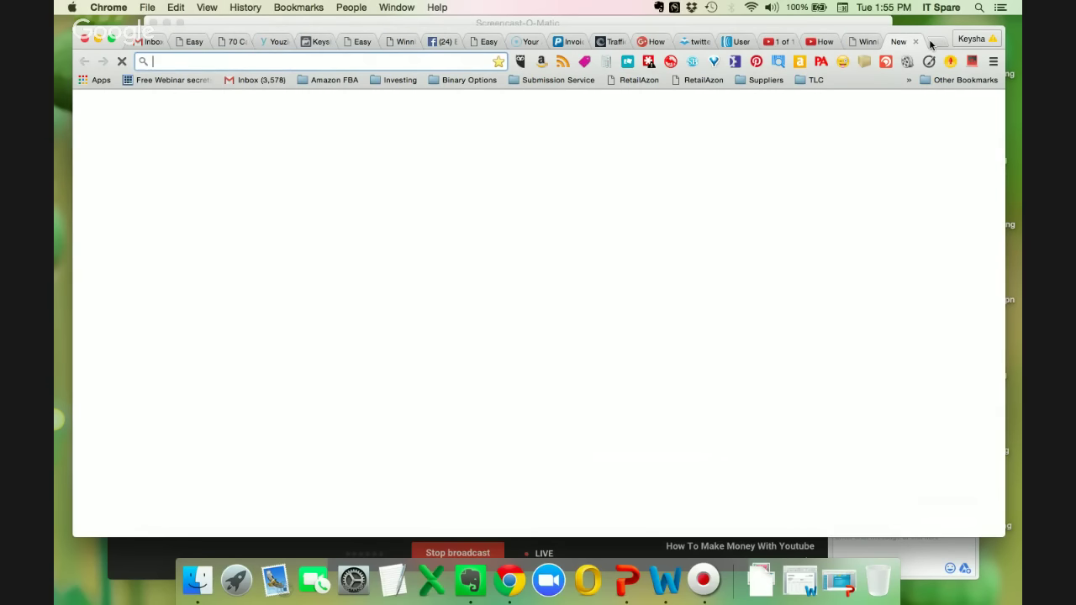
type("adwords.g")
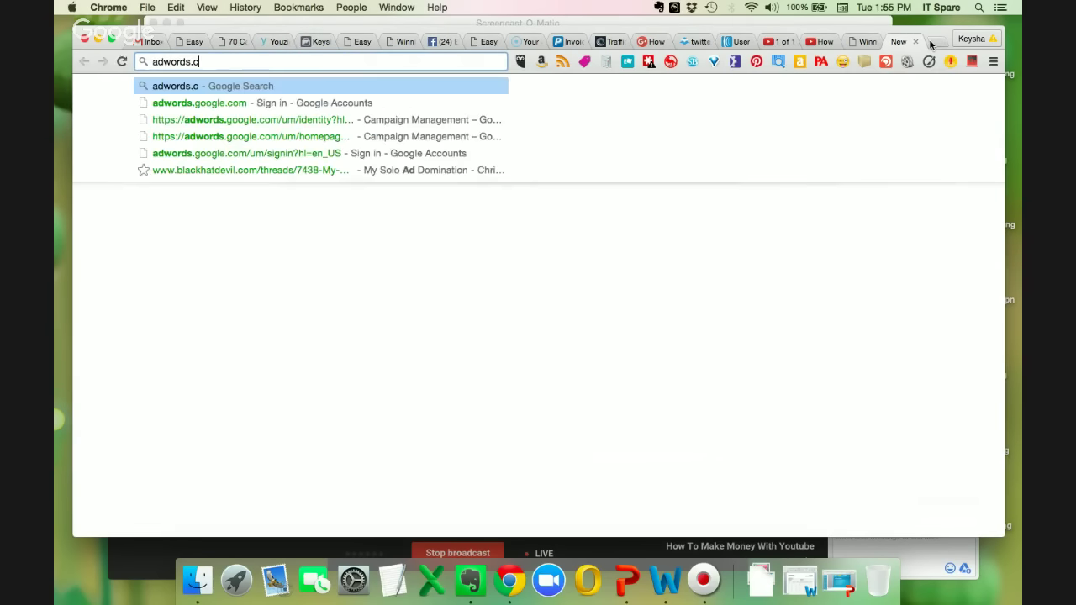
key("Return")
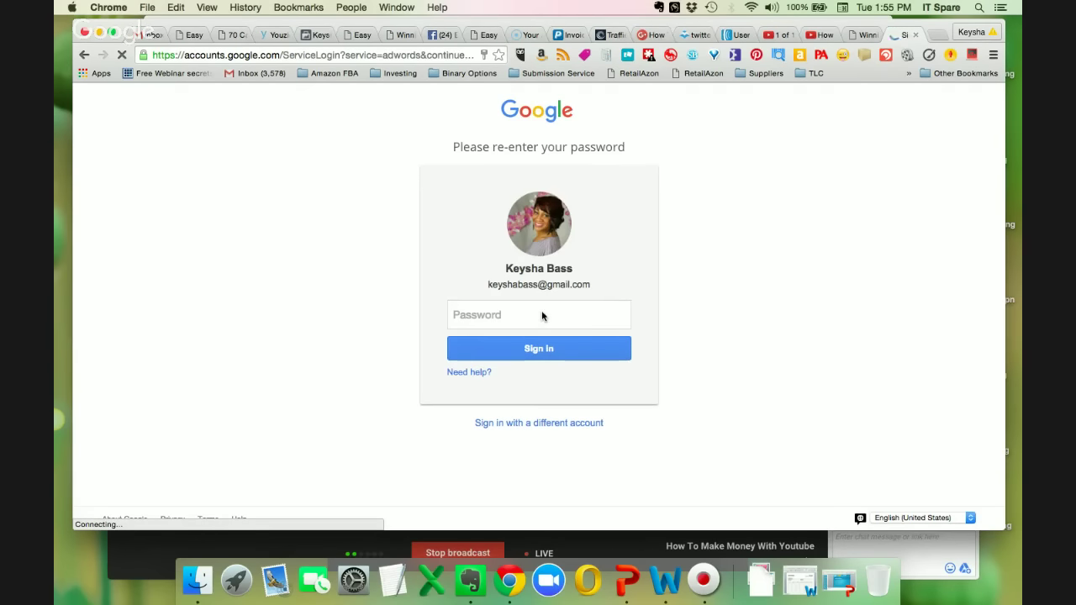
Step: Sign in to the Google account by entering the account password
left_click(536, 316)
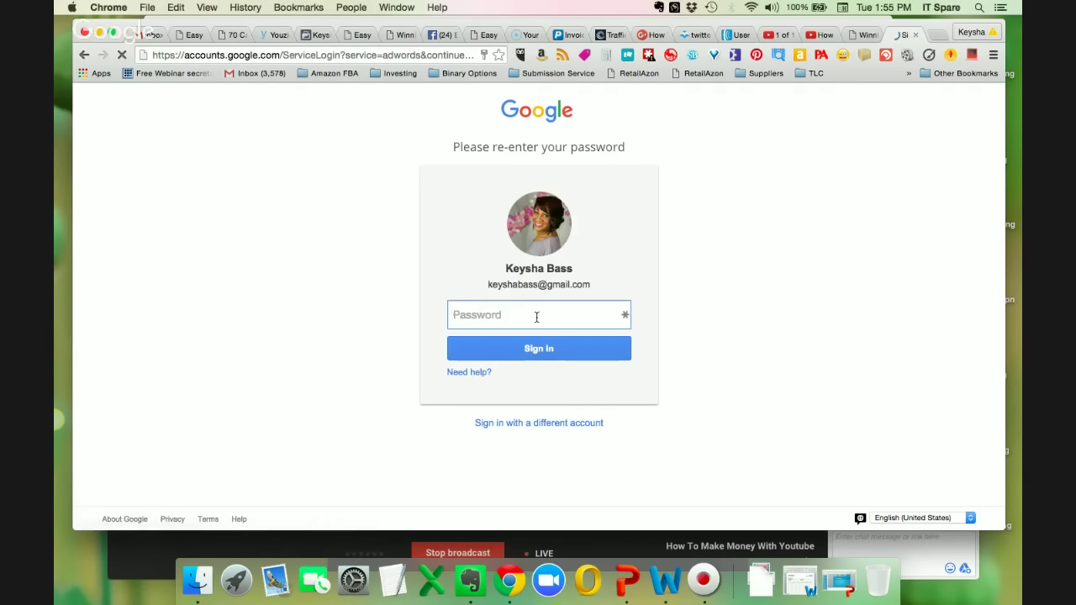
type("••••••••••")
key("Return")
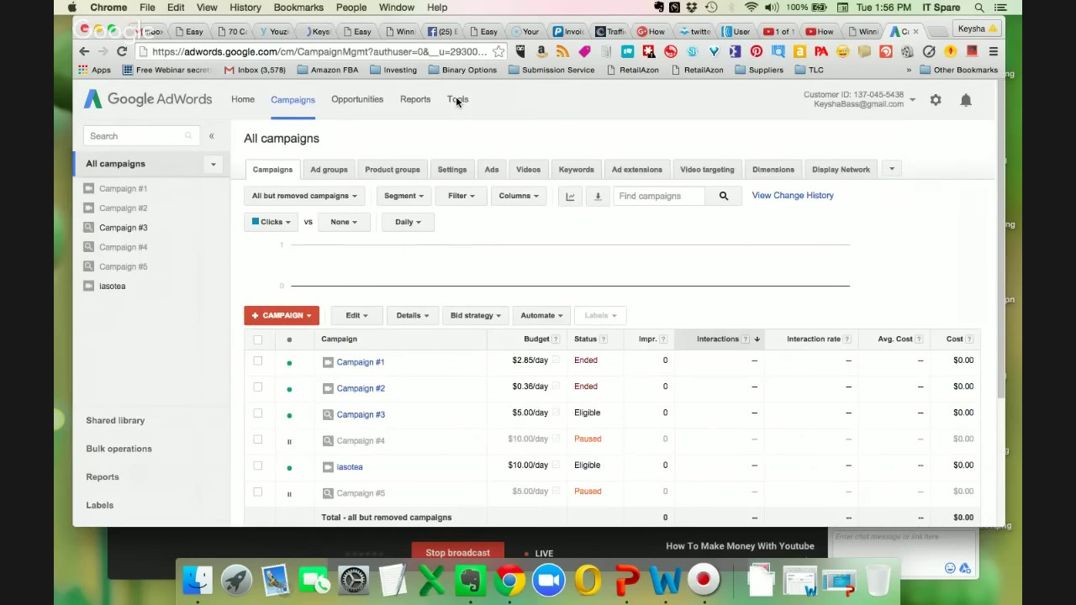
Step: Open Keyword Planner and expand the search for new keywords using a phrase, website or category, dismissing the Facebook notification
left_click(457, 101)
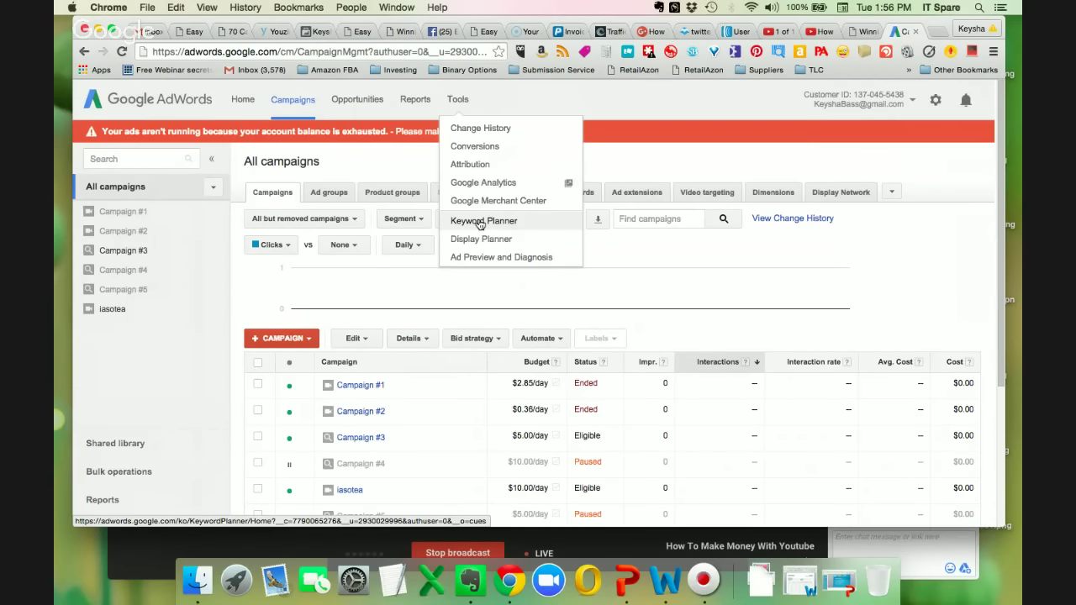
left_click(481, 222)
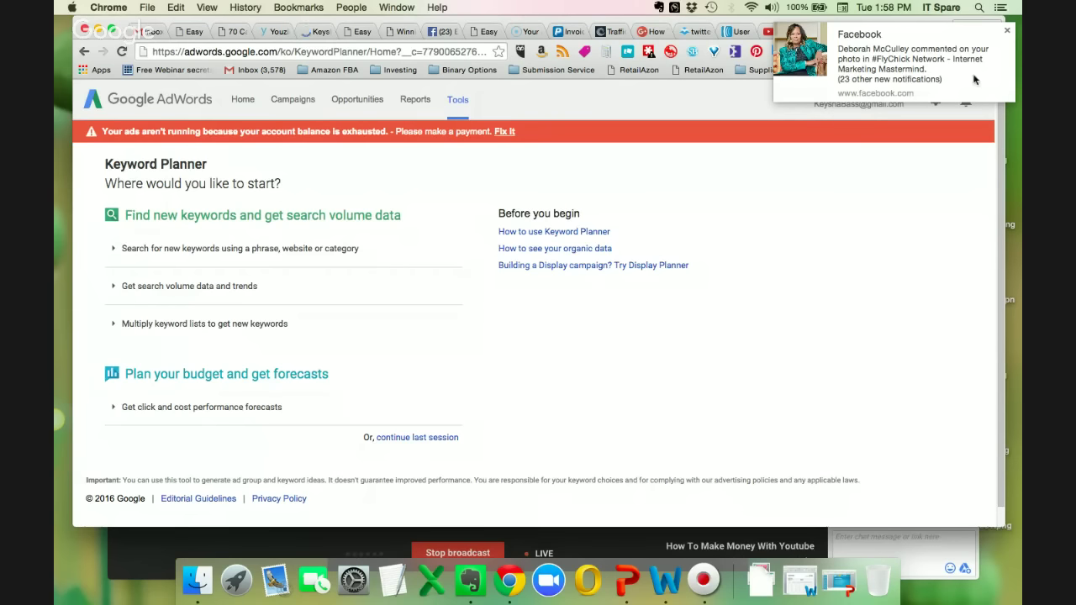
left_click(1006, 33)
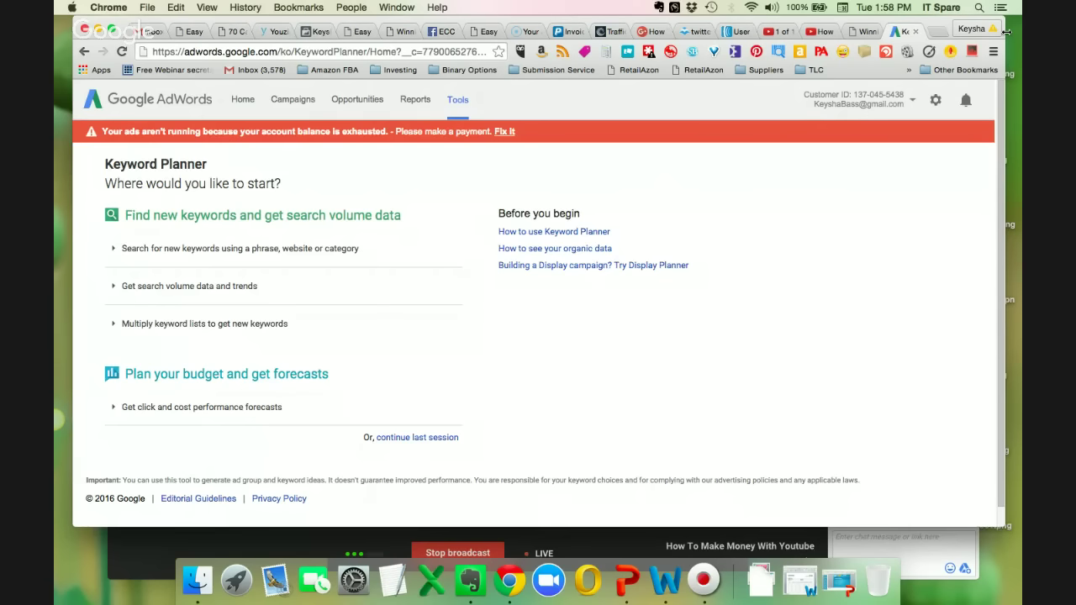
left_click(211, 253)
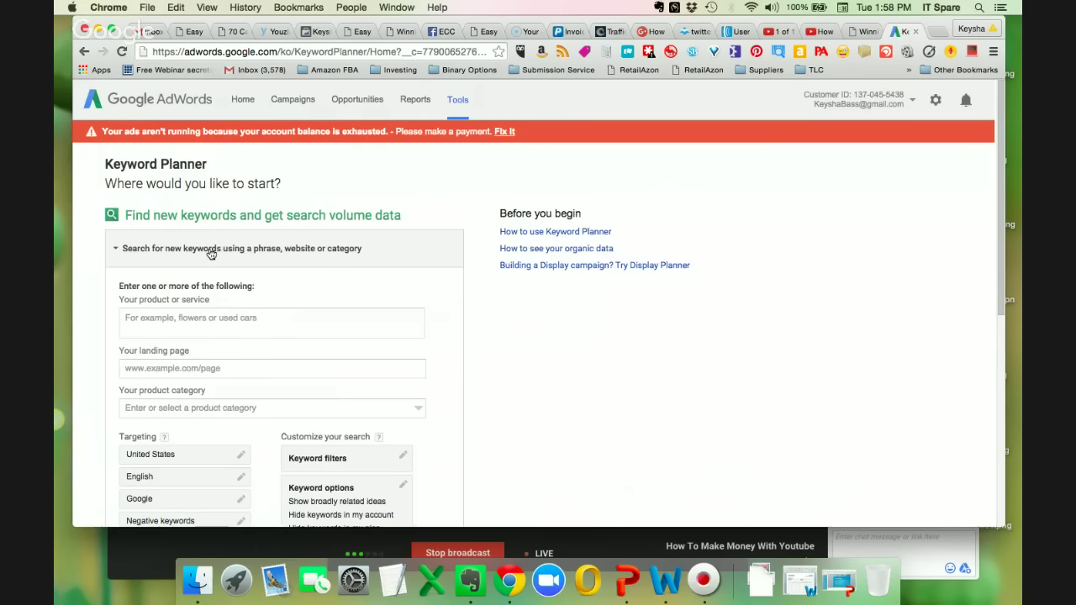
Step: Enter "how to make money on periscope" as the first product or service phrase, followed by a comma
left_click(204, 319)
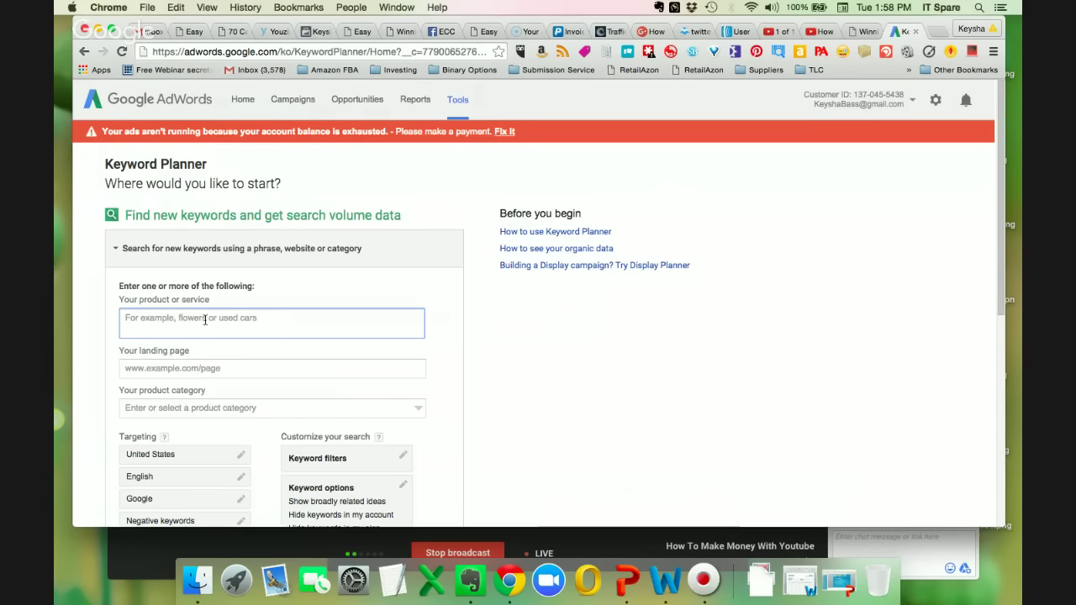
type("how to ")
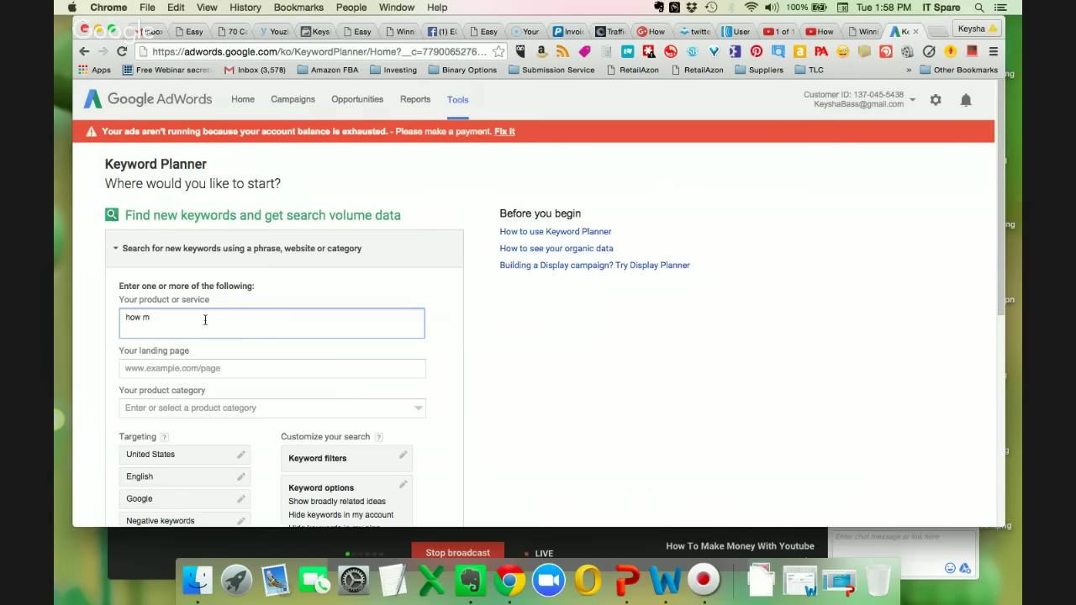
type("make money on peris")
key("BackSpace")
type("c")
key("BackSpace")
type("scope,")
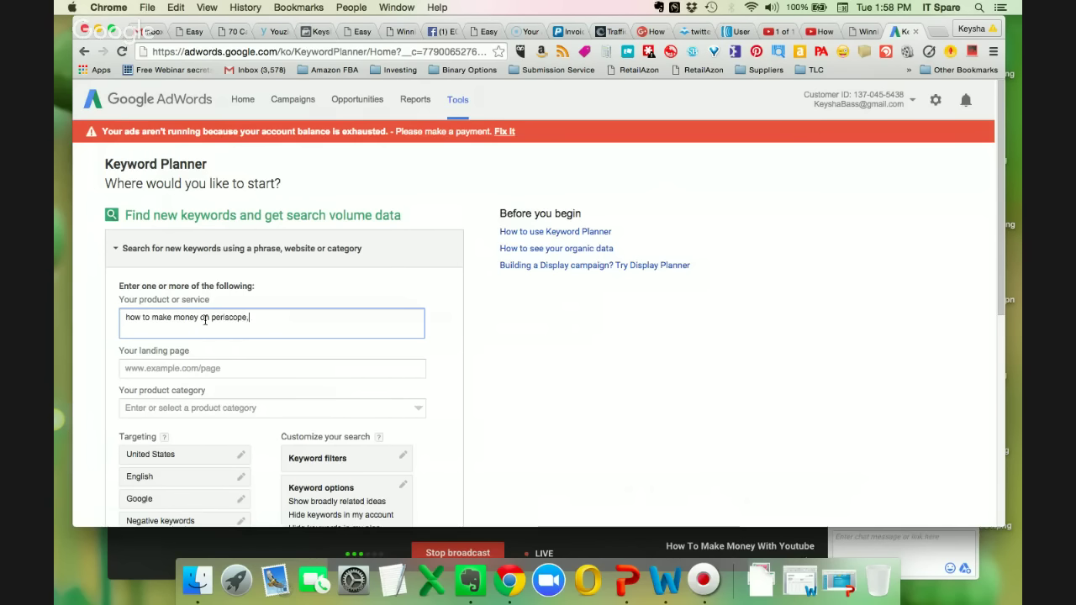
Step: Add "periscope marketing" as the second and last product or service phrase and get the keyword ideas
type(" periscope marketing, periscop")
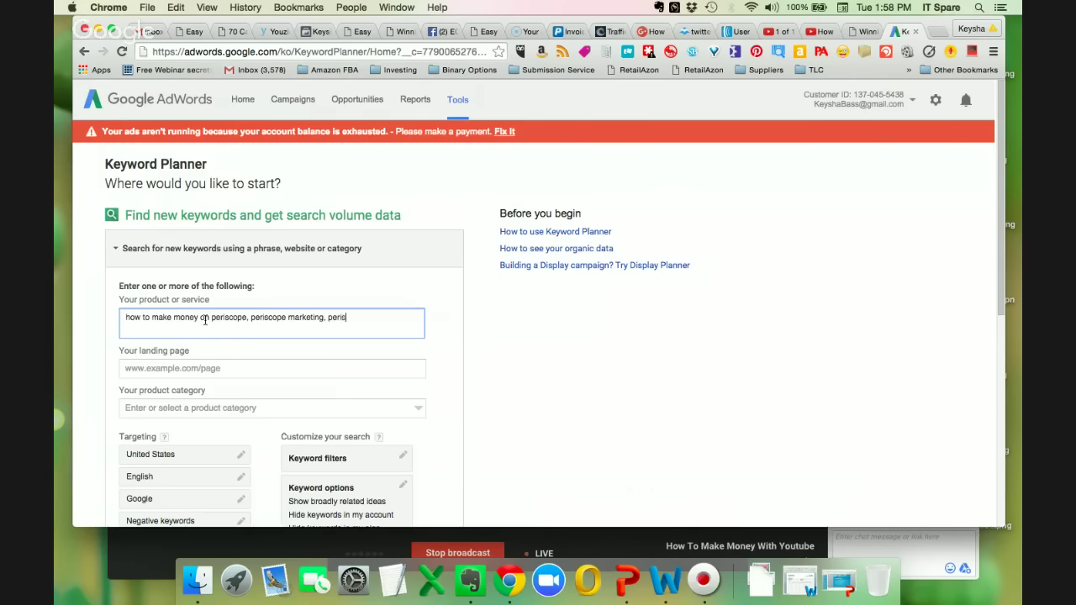
type("e")
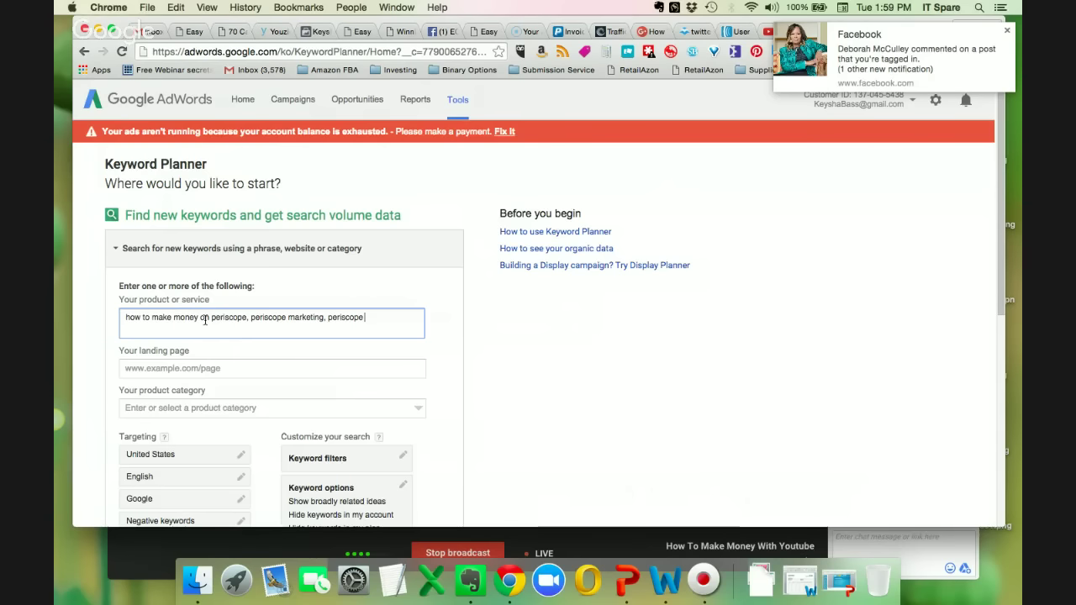
key("BackSpace")
key("BackSpace")
key("BackSpace")
key("BackSpace")
key("BackSpace")
key("BackSpace")
key("BackSpace")
key("BackSpace")
key("BackSpace")
key("BackSpace")
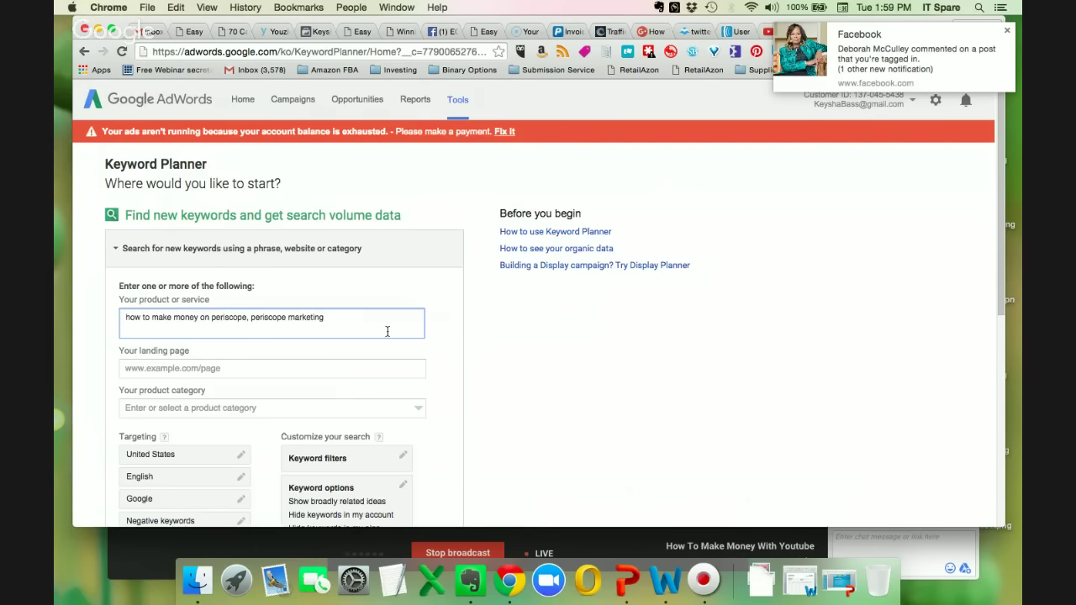
scroll(387, 331, "down", 5)
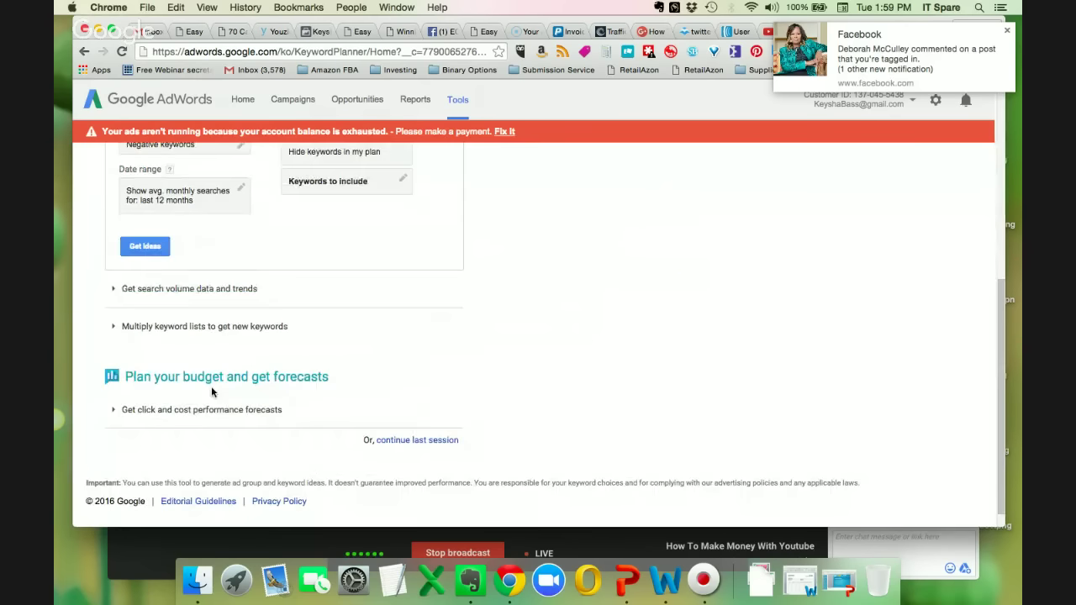
left_click(155, 249)
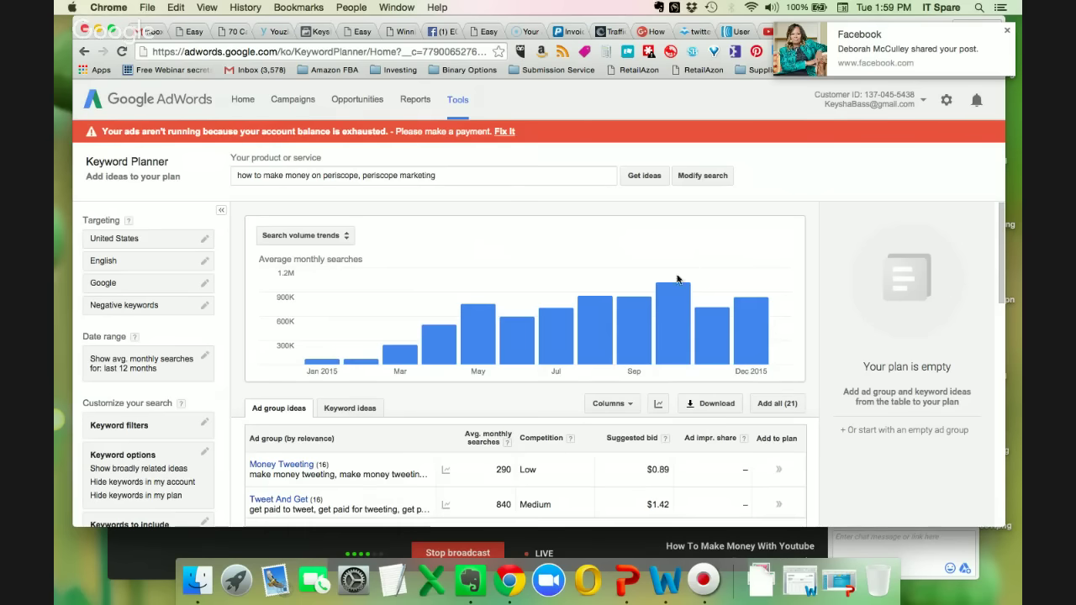
Step: Examine the individual keyword ideas, comparing their average monthly searches, competition and suggested bids
left_click(354, 409)
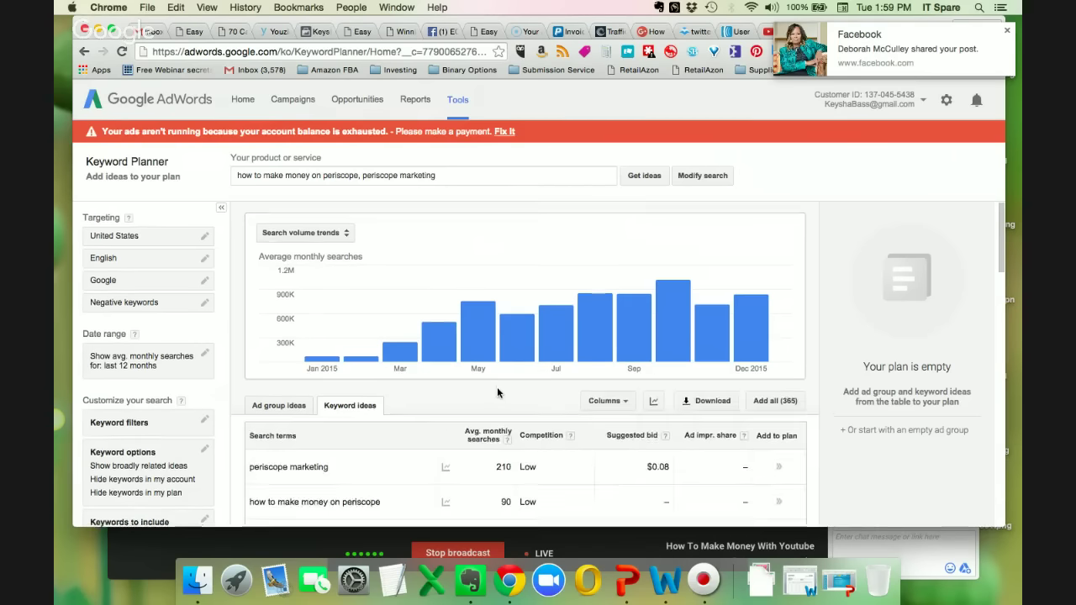
scroll(497, 392, "down", 1)
scroll(497, 391, "down", 4)
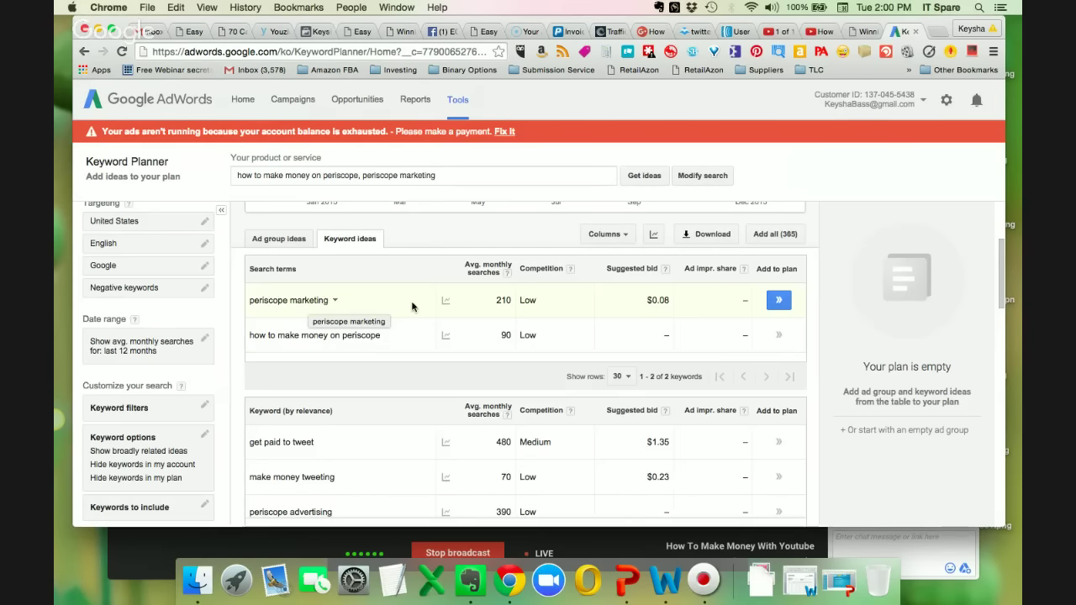
scroll(412, 307, "down", 3)
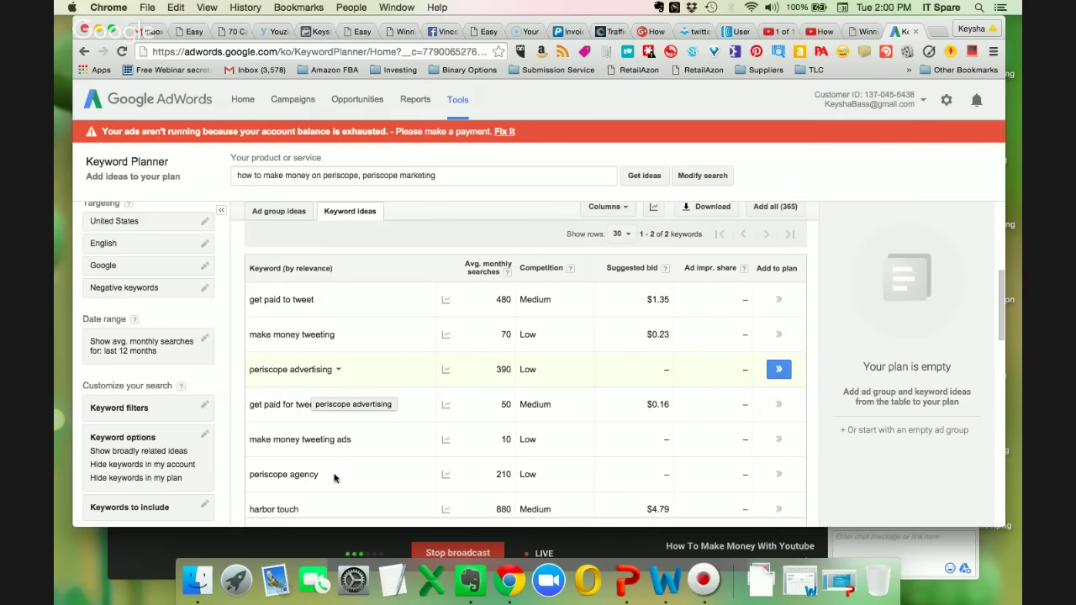
scroll(333, 477, "down", 1)
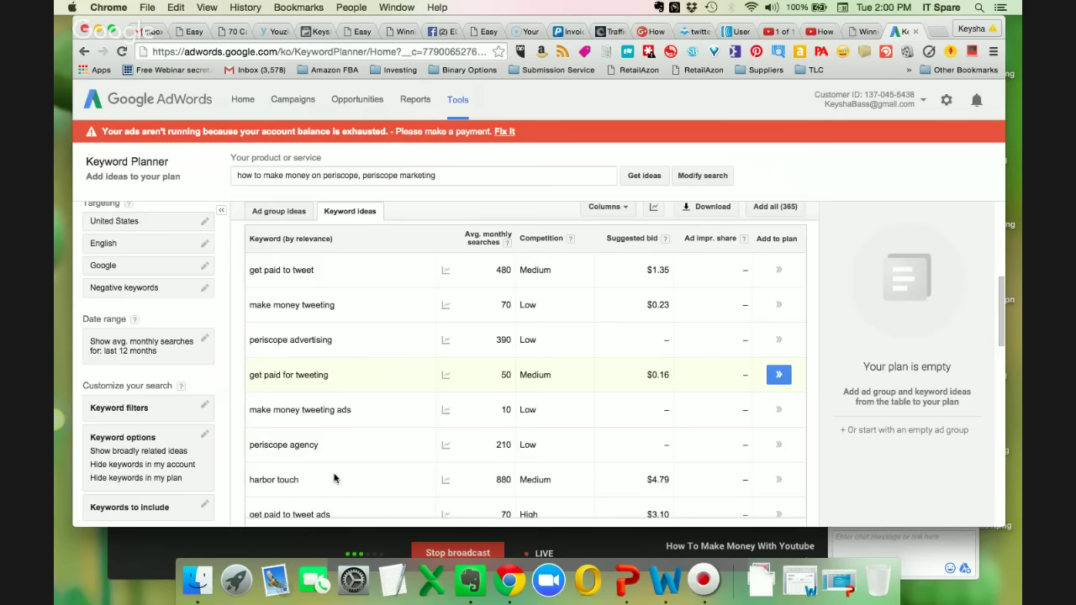
scroll(334, 477, "down", 4)
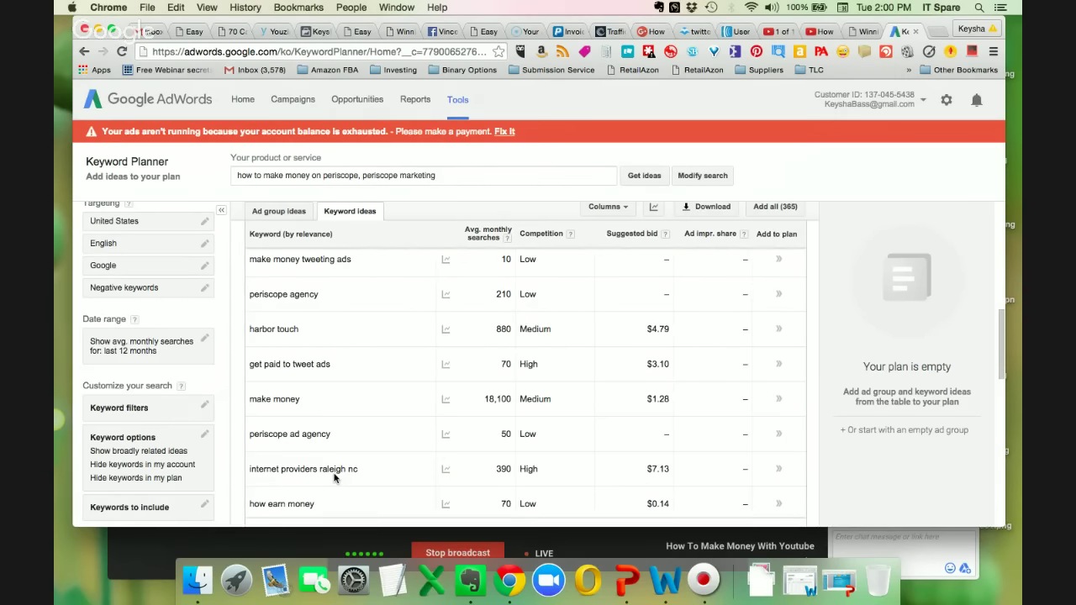
scroll(354, 468, "down", 5)
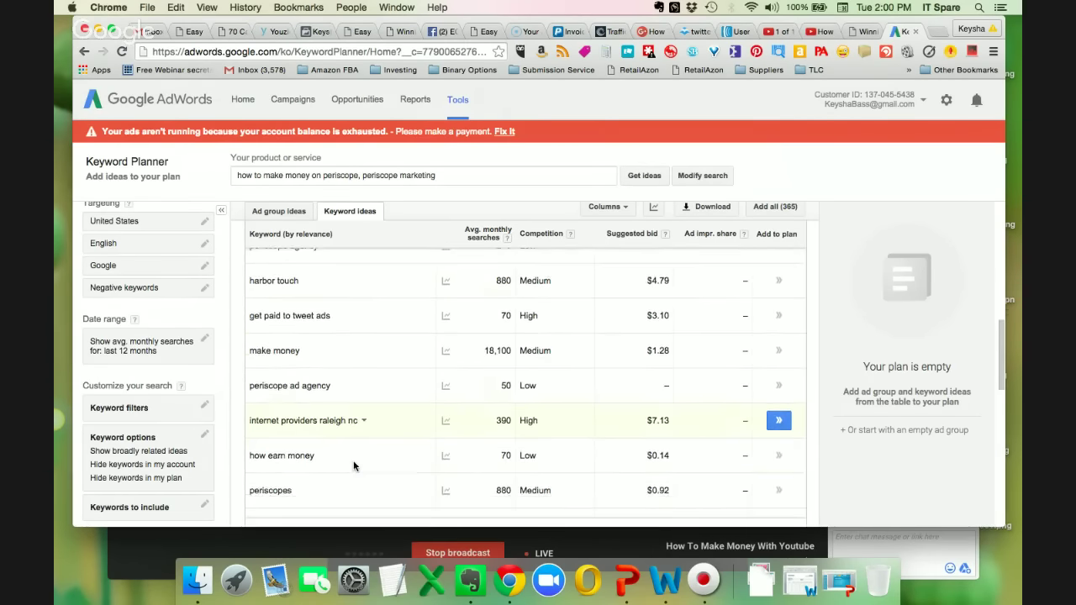
scroll(354, 467, "down", 7)
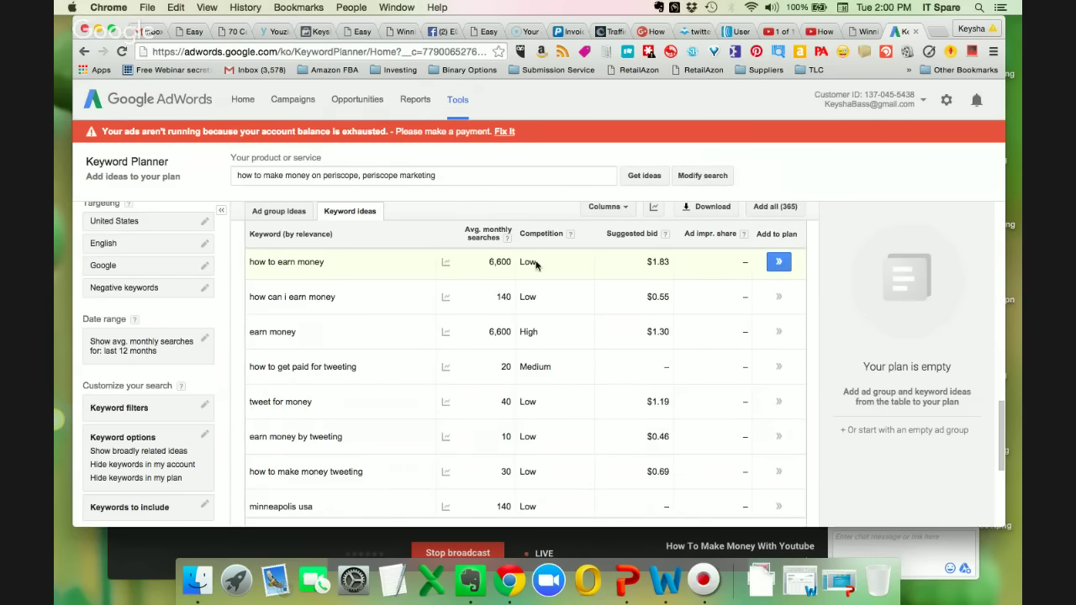
Step: Examine the rest of the Periscope keyword ideas, comparing average monthly searches and competition, especially for "how to earn money"
left_click_drag(488, 261, 510, 261)
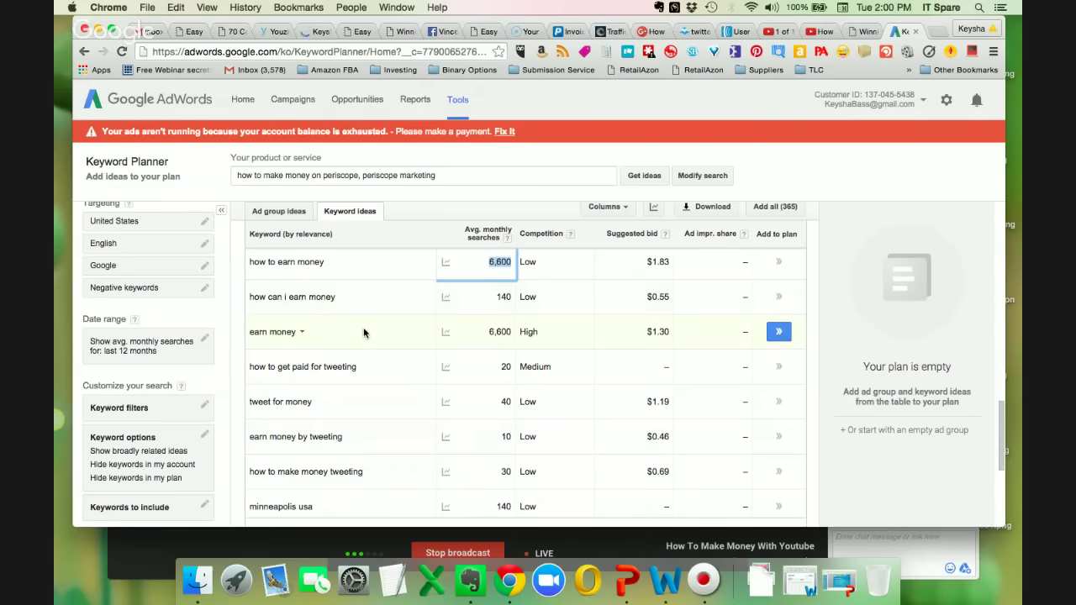
scroll(363, 332, "down", 1)
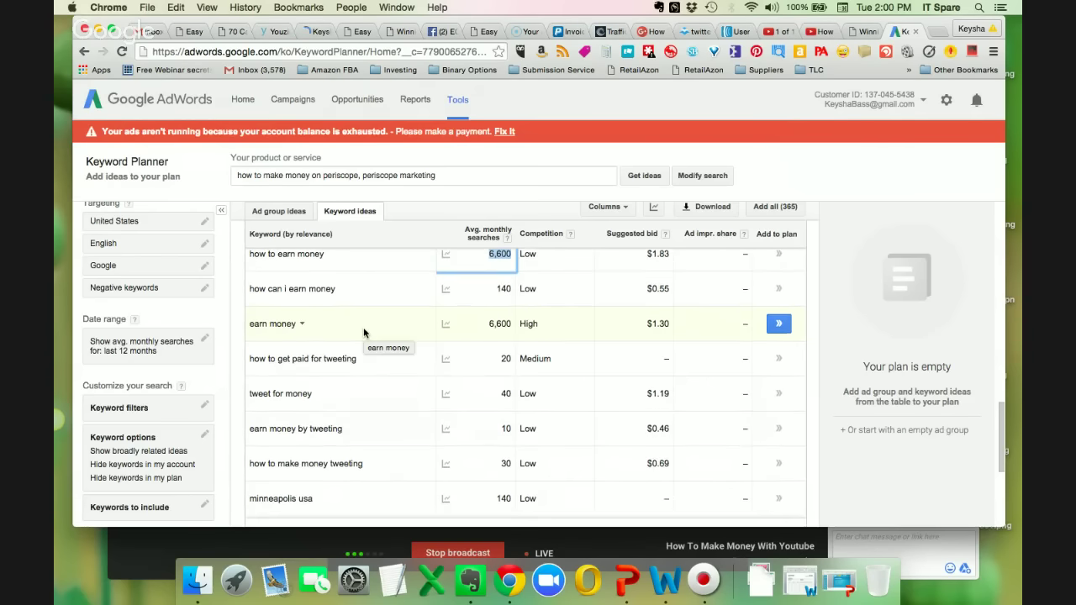
scroll(363, 331, "down", 4)
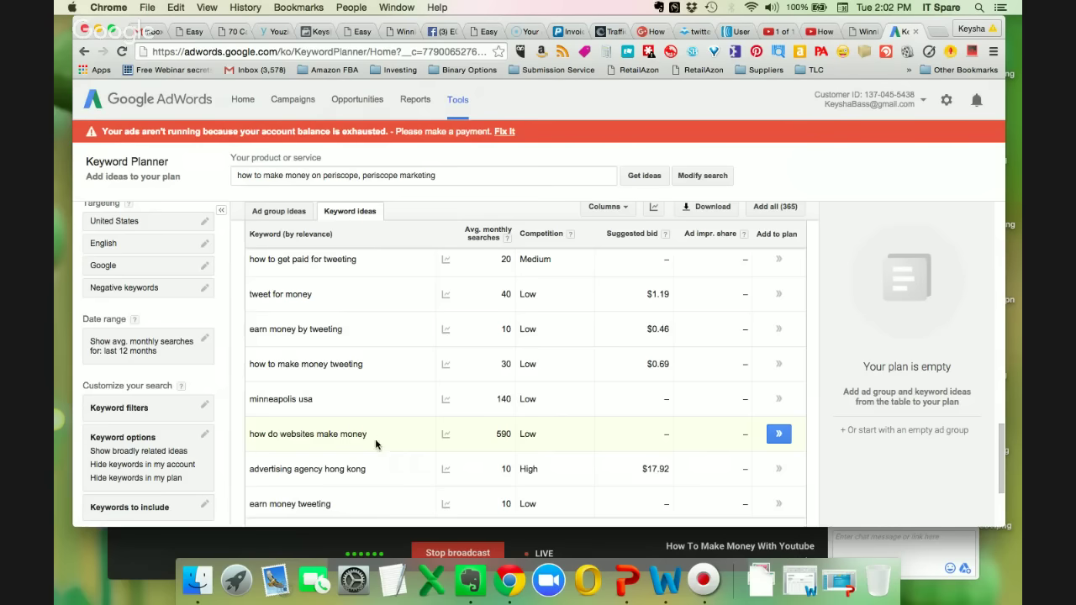
scroll(404, 440, "down", 1)
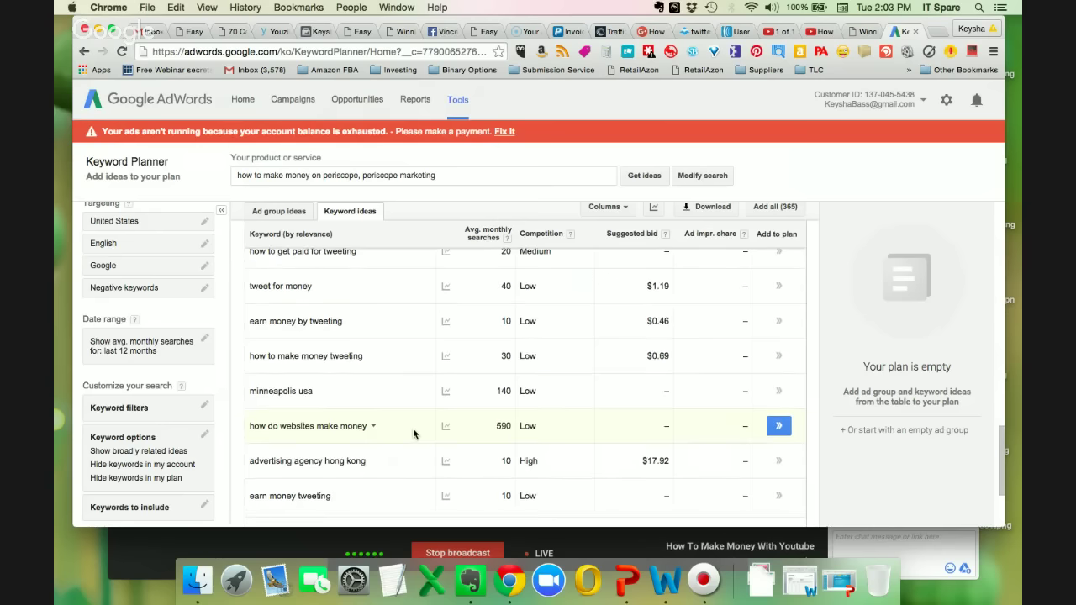
scroll(413, 433, "down", 1)
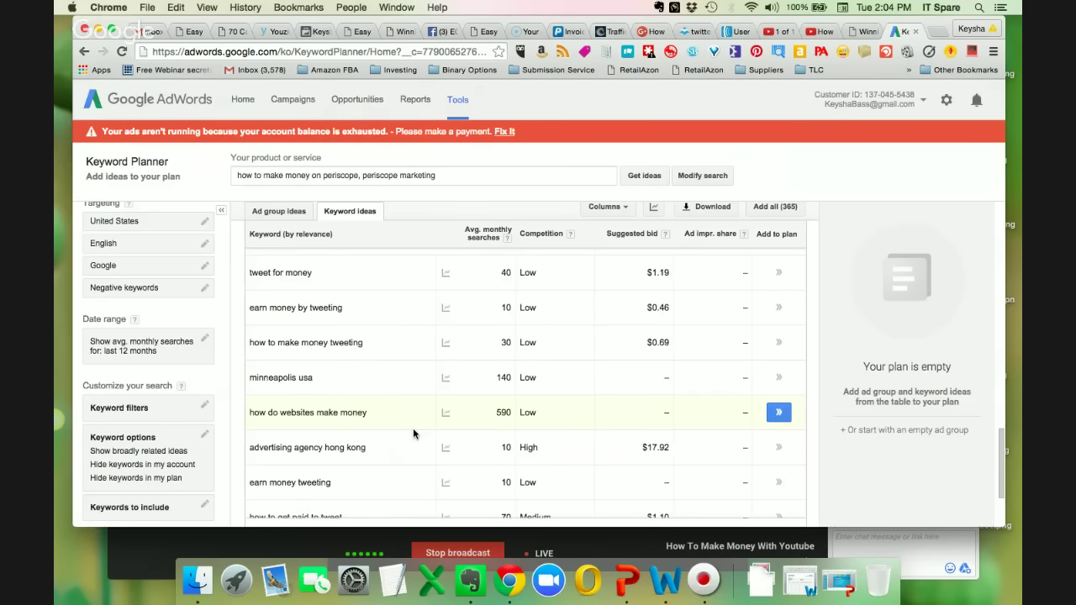
scroll(412, 433, "down", 2)
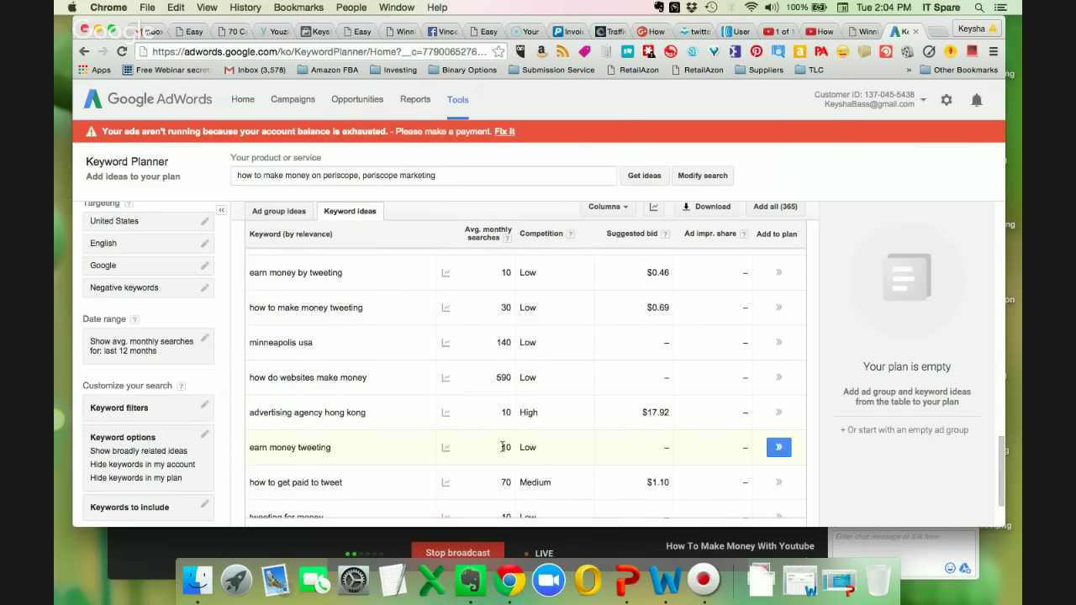
scroll(504, 446, "down", 1)
scroll(503, 451, "down", 1)
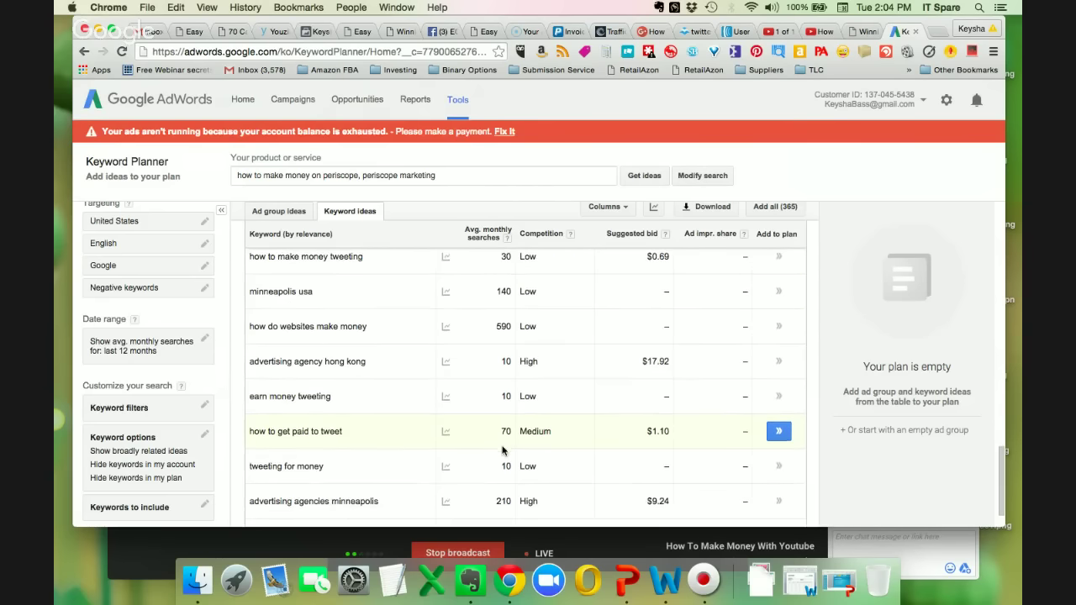
scroll(504, 452, "down", 2)
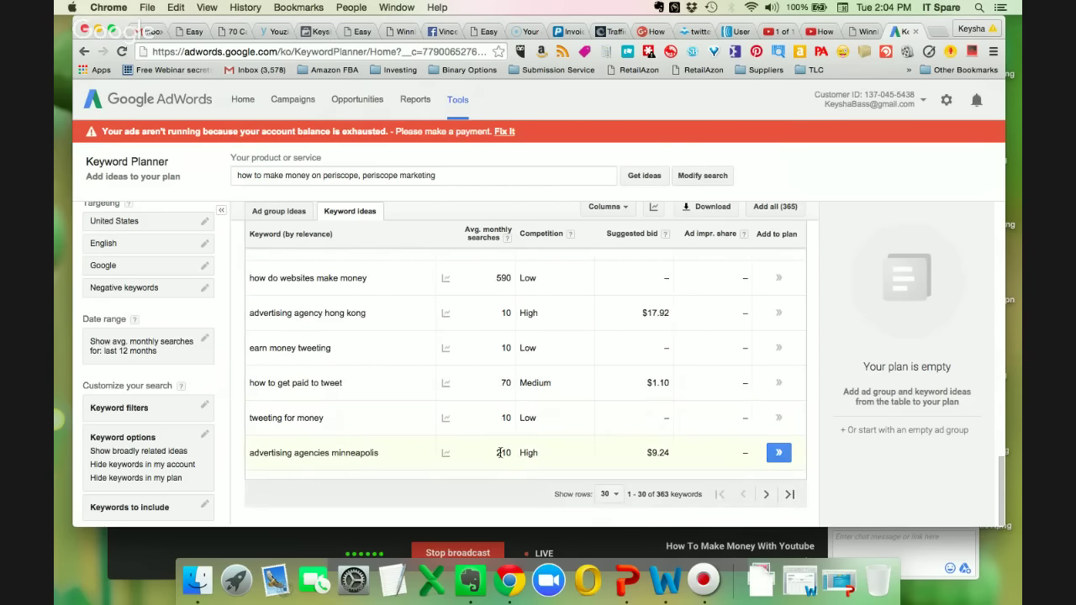
scroll(457, 450, "up", 5)
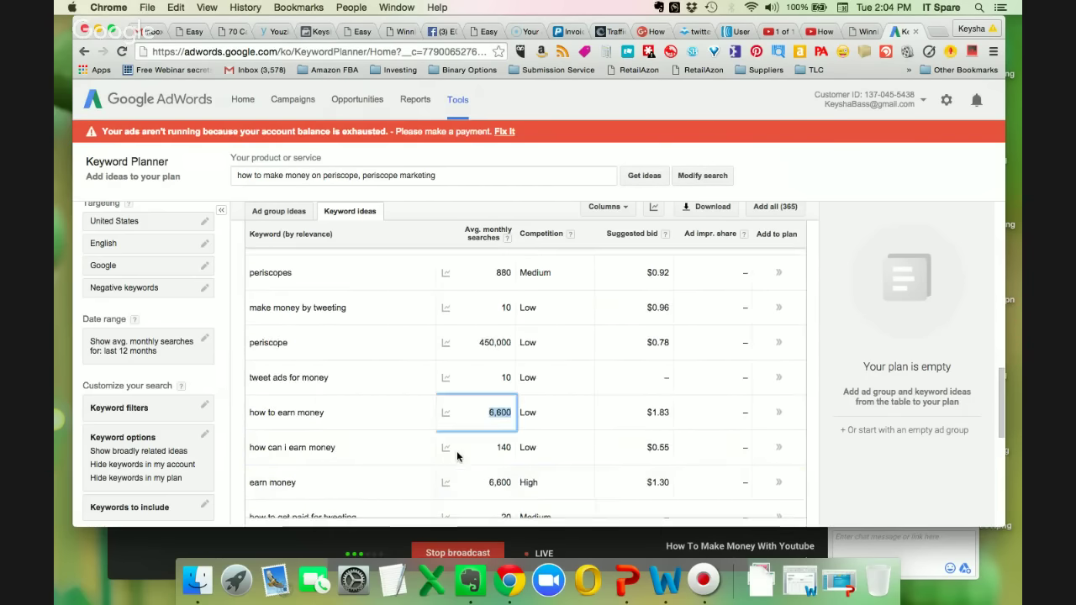
scroll(456, 331, "up", 2)
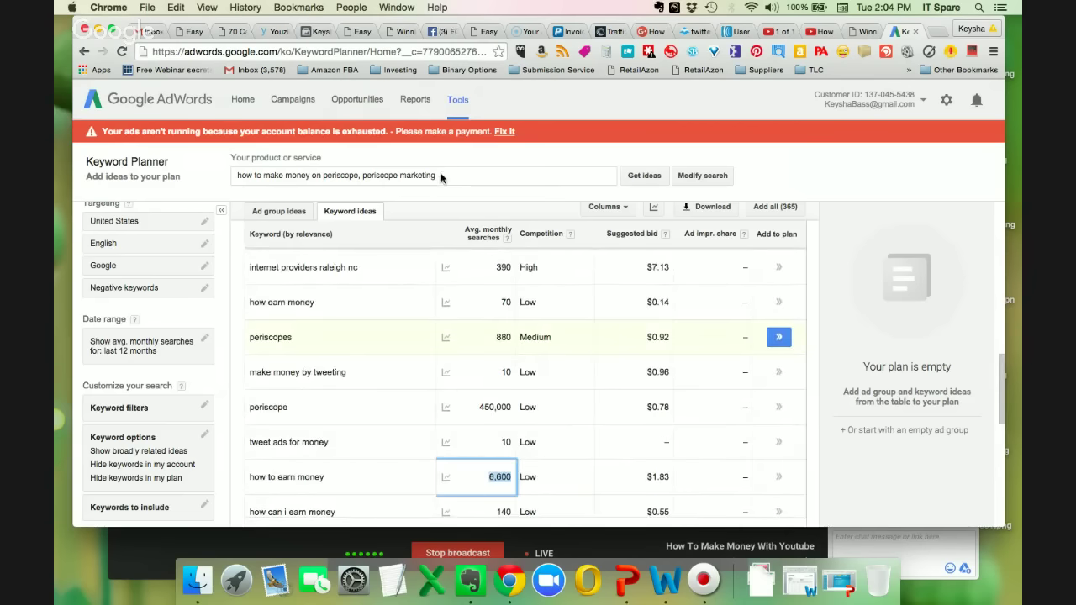
Step: Replace the search phrases with "insurance agent, how to find an insurance agent" and get the keyword ideas
left_click(255, 175)
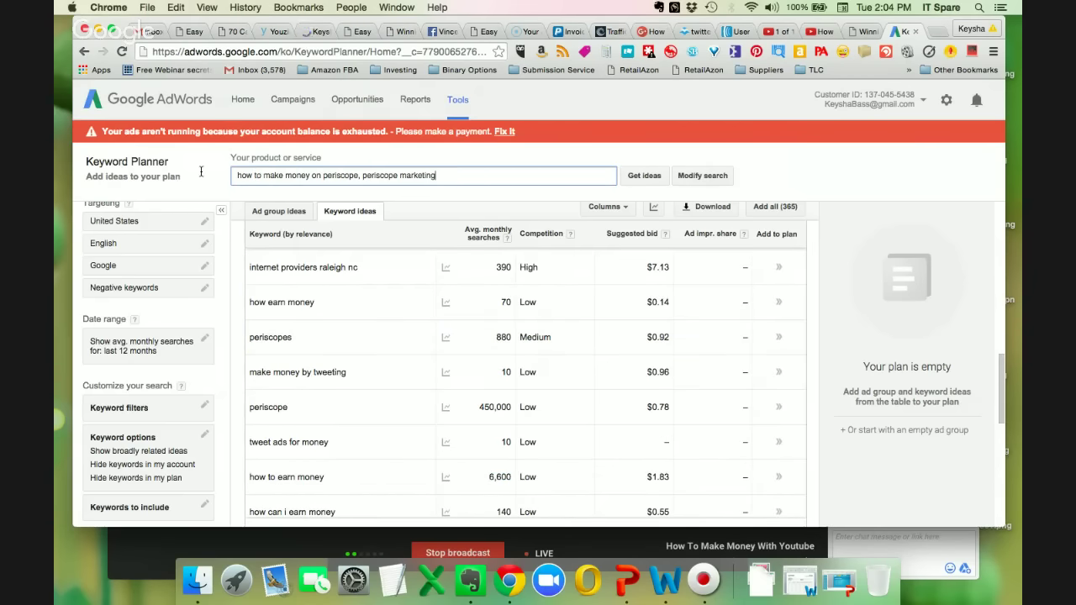
left_click(237, 174)
left_click_drag(239, 174, 445, 177)
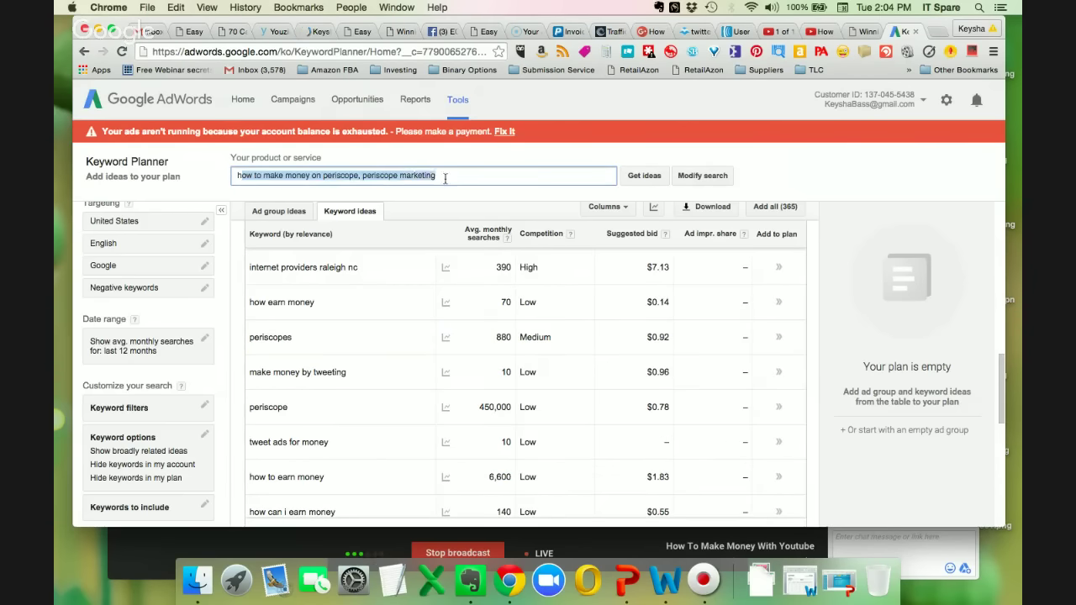
key("BackSpace")
type("insu")
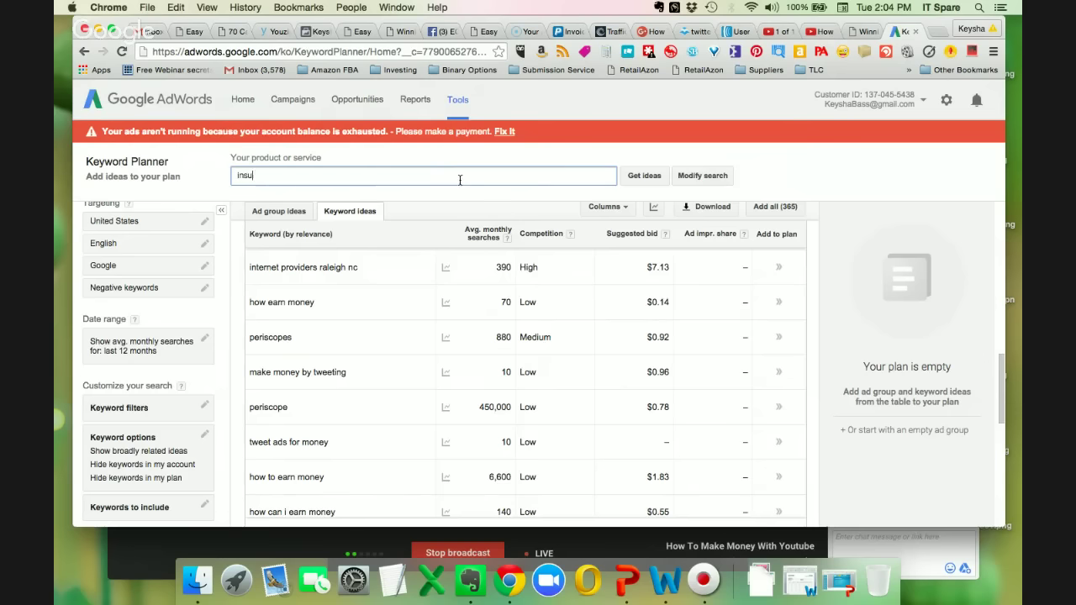
type("rance ageny")
key("BackSpace")
type("t, how to")
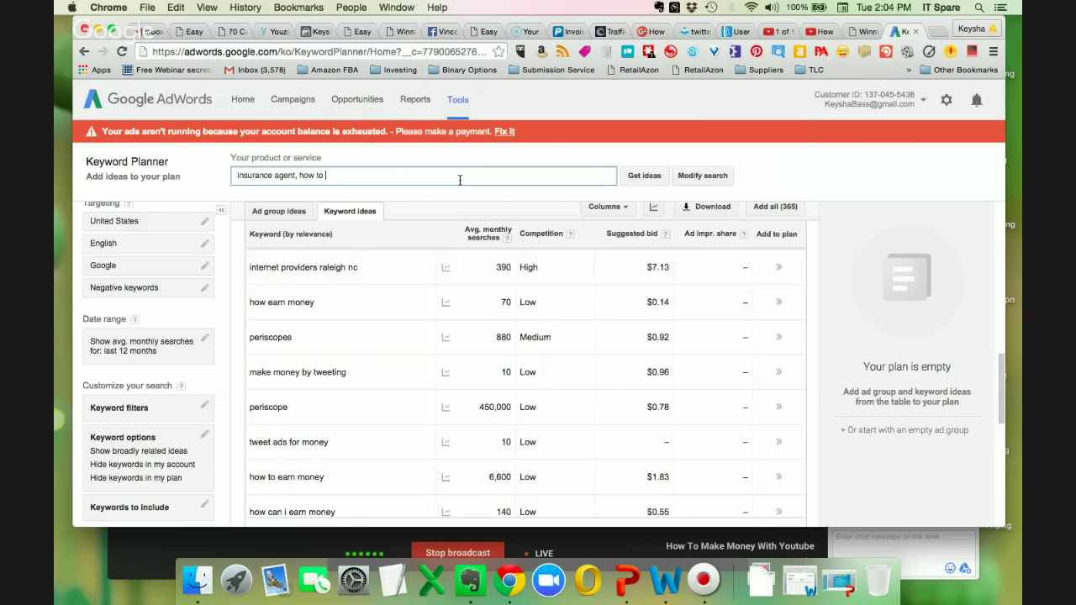
type("find an insurance agent")
left_click(630, 179)
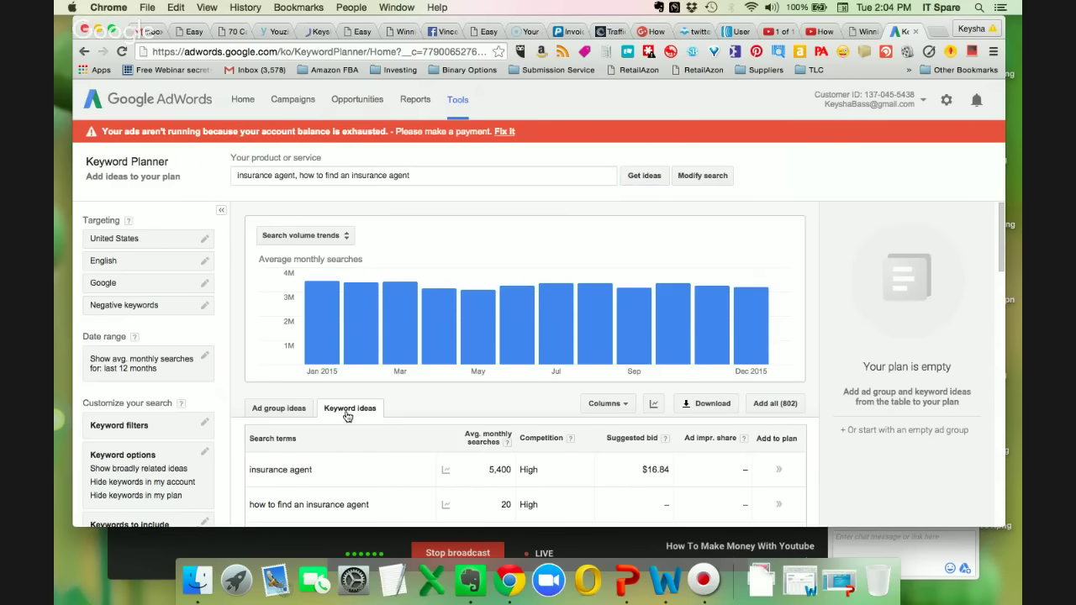
Step: Review the first page of insurance keyword ideas for monthly searches, competition and suggested bids
scroll(424, 398, "down", 4)
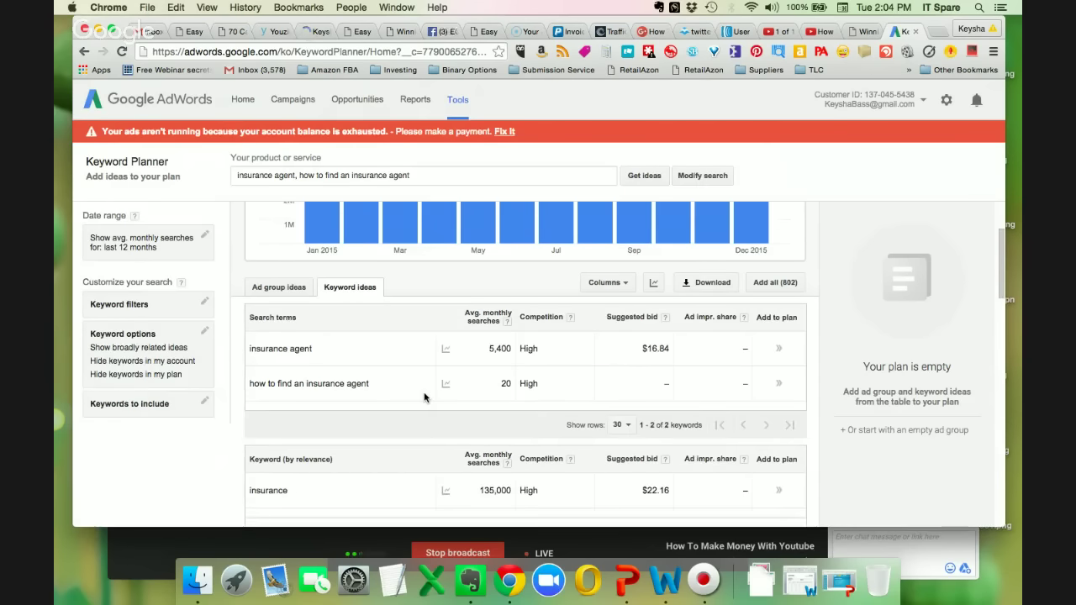
scroll(425, 398, "down", 7)
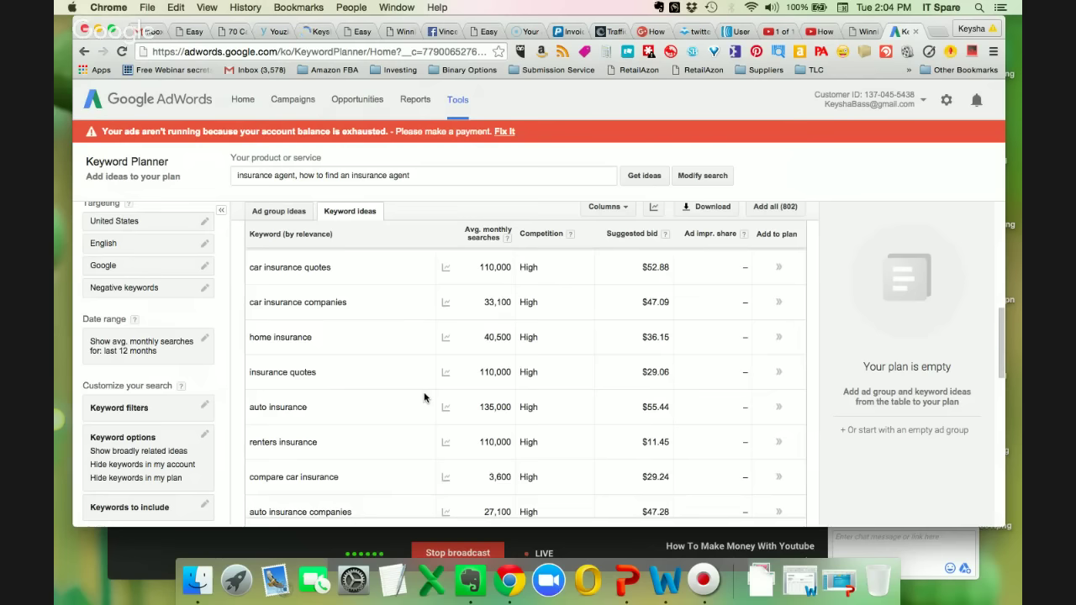
scroll(424, 397, "down", 5)
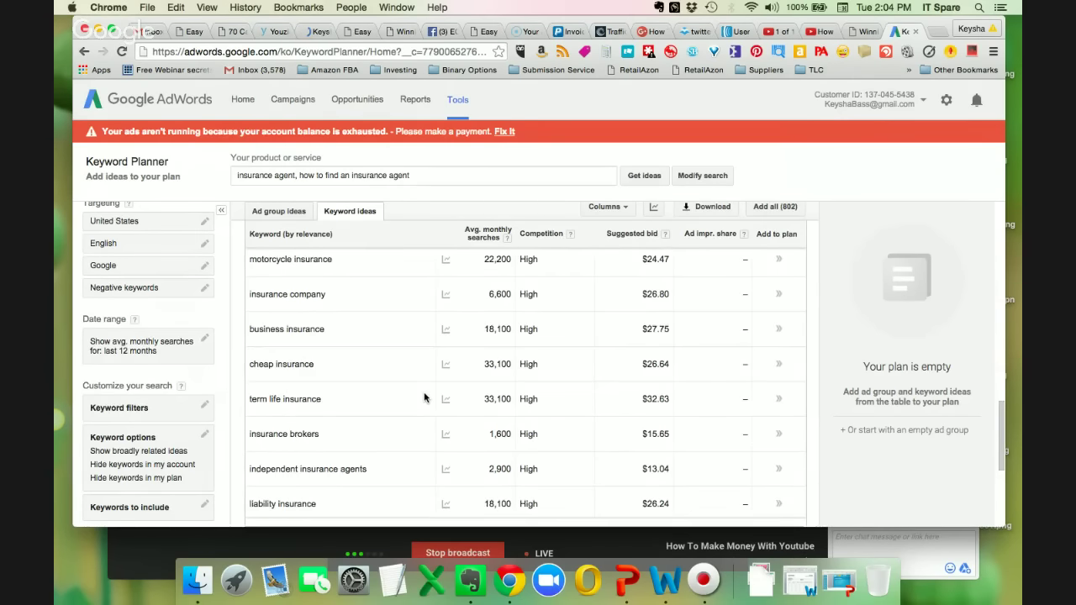
scroll(423, 398, "down", 5)
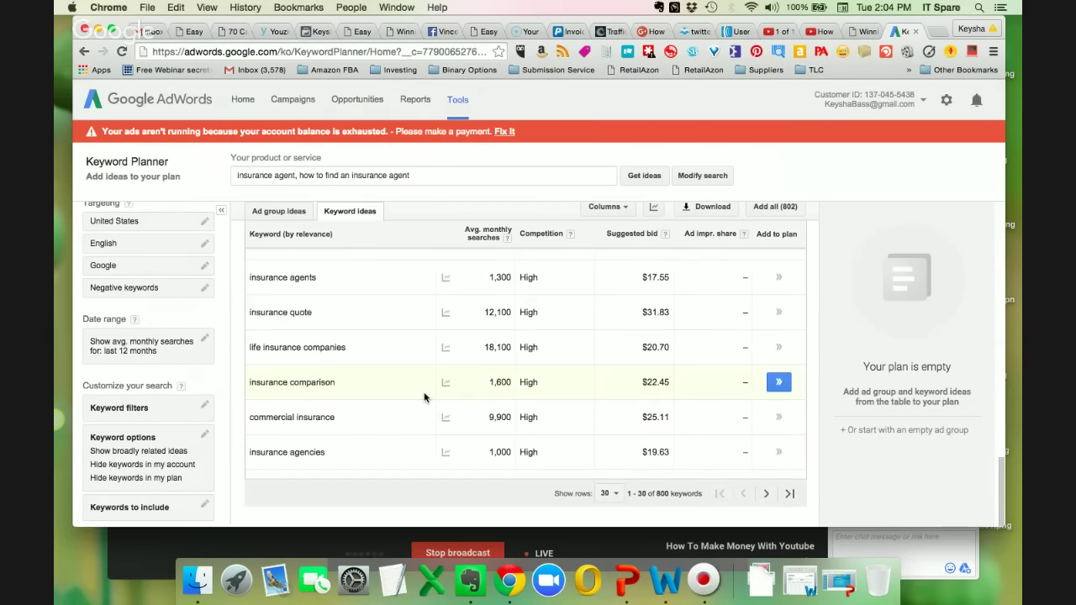
scroll(424, 391, "up", 15)
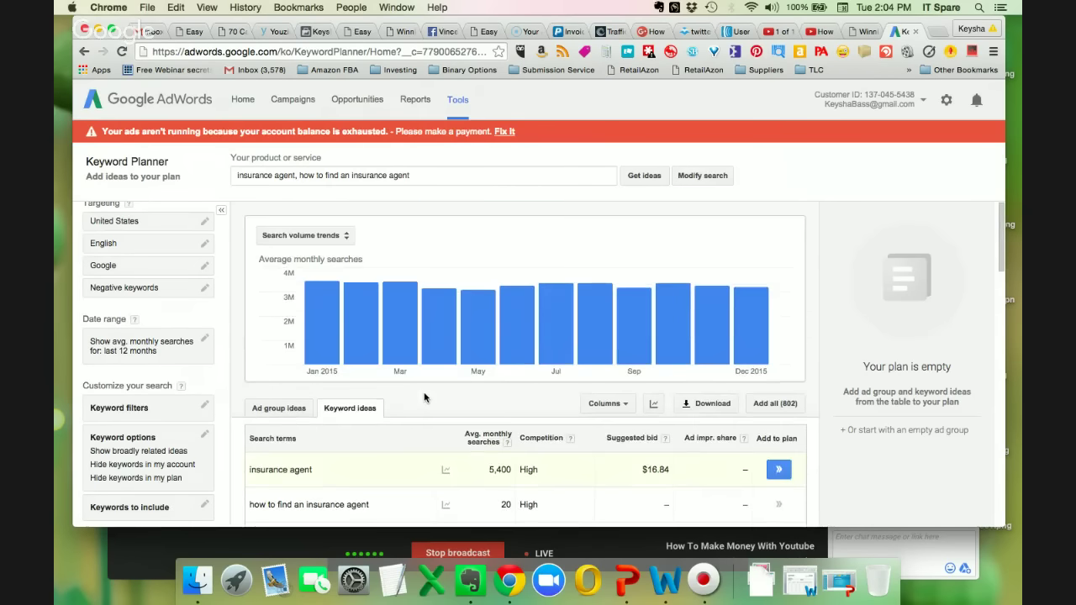
Step: Change the second search phrase to "how to find health insurance", keeping "insurance agent" as the first
left_click(344, 175)
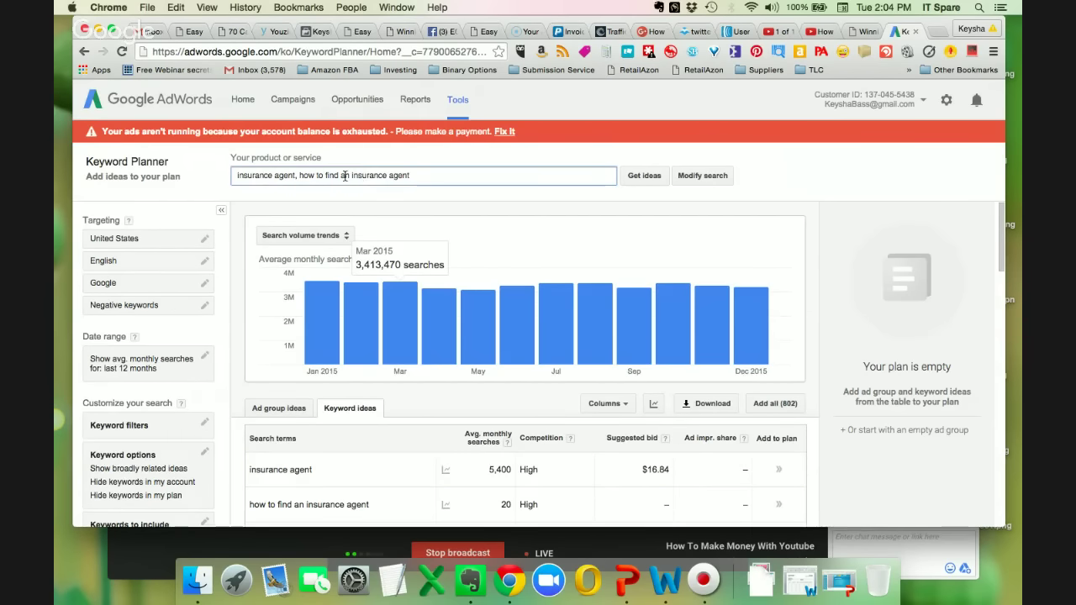
left_click_drag(342, 176, 445, 175)
key("BackSpace")
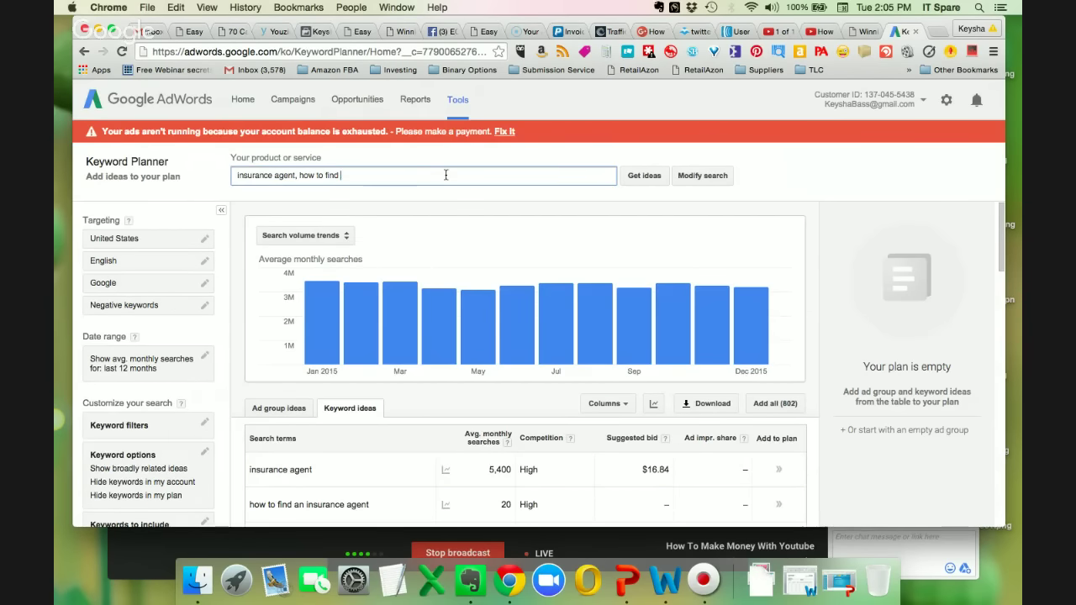
type("health ins")
type("ran")
key("BackSpace")
key("BackSpace")
type("ur")
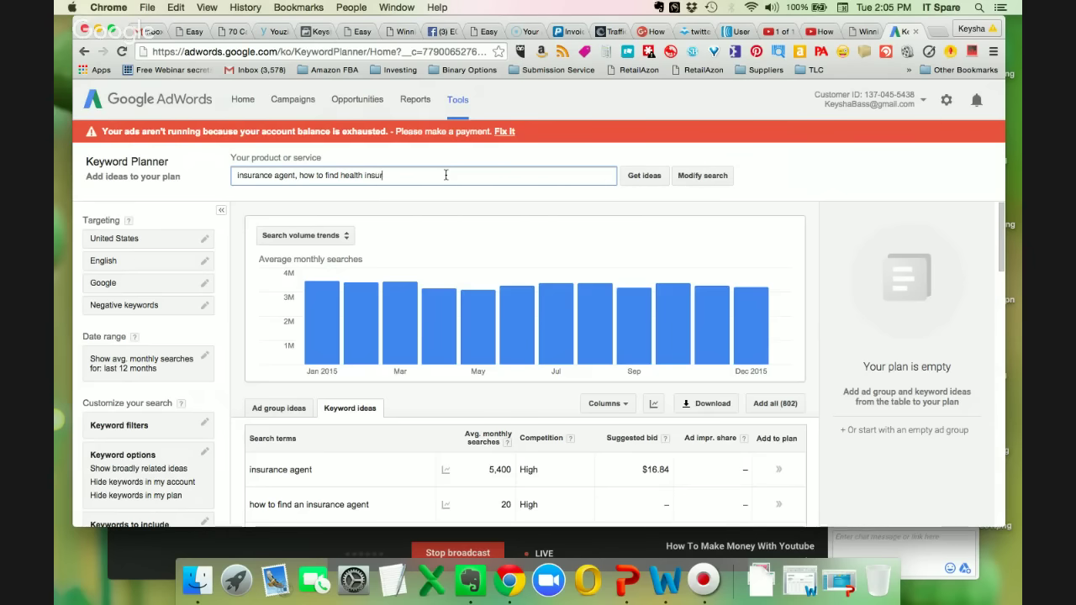
type("ance")
Step: Insert "affordable" before "health insurance" in the second search phrase and get the new keyword ideas
left_click(340, 175)
type("afforda")
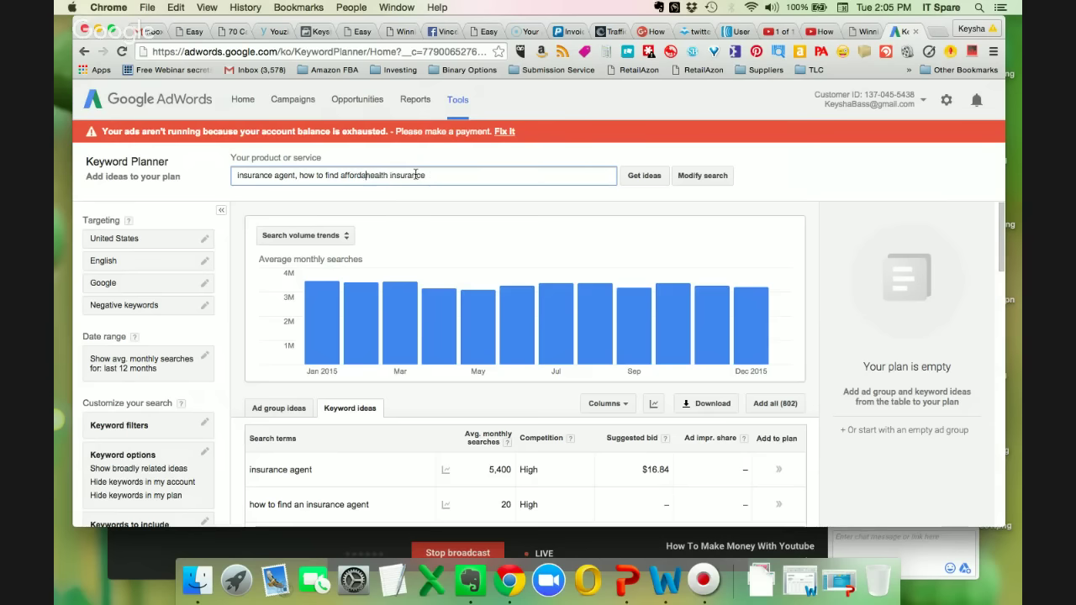
type("ble")
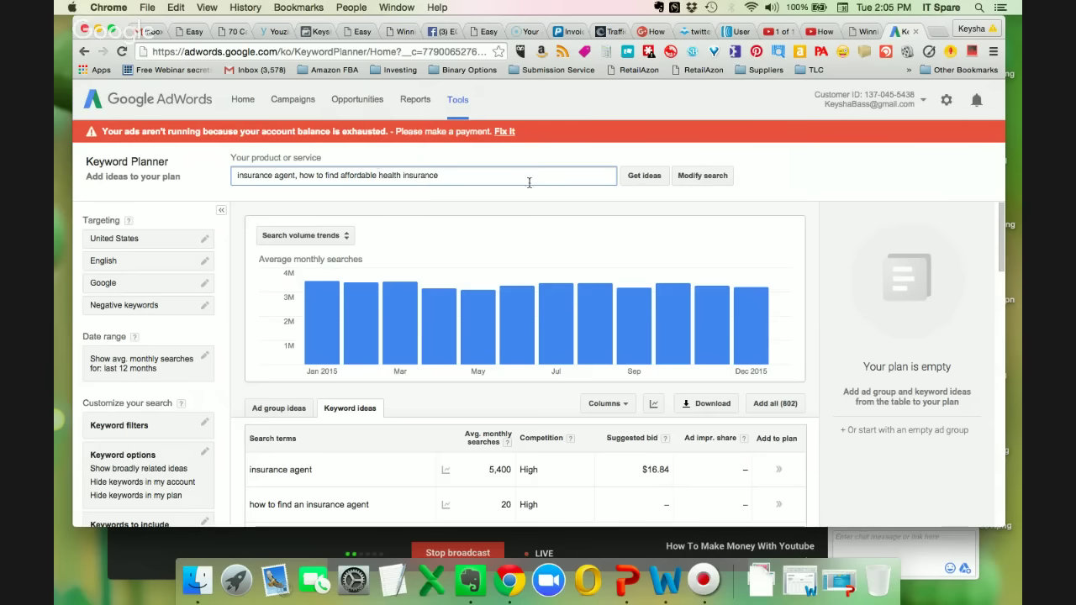
left_click(637, 179)
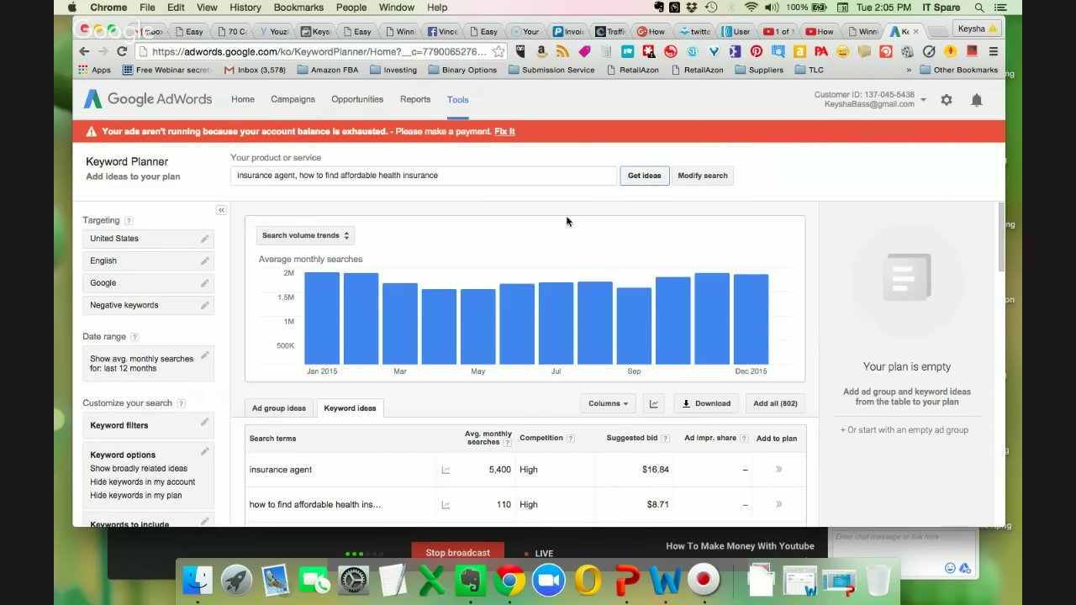
Step: Look through the health insurance keyword ideas and sort them by competition
scroll(568, 221, "down", 1)
scroll(568, 221, "down", 5)
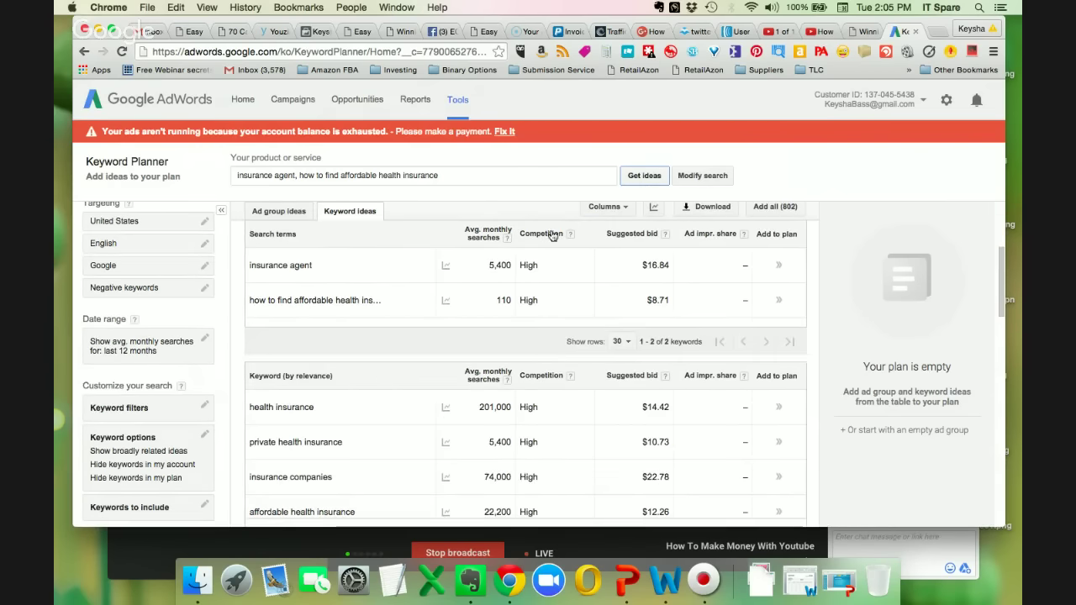
scroll(523, 297, "down", 5)
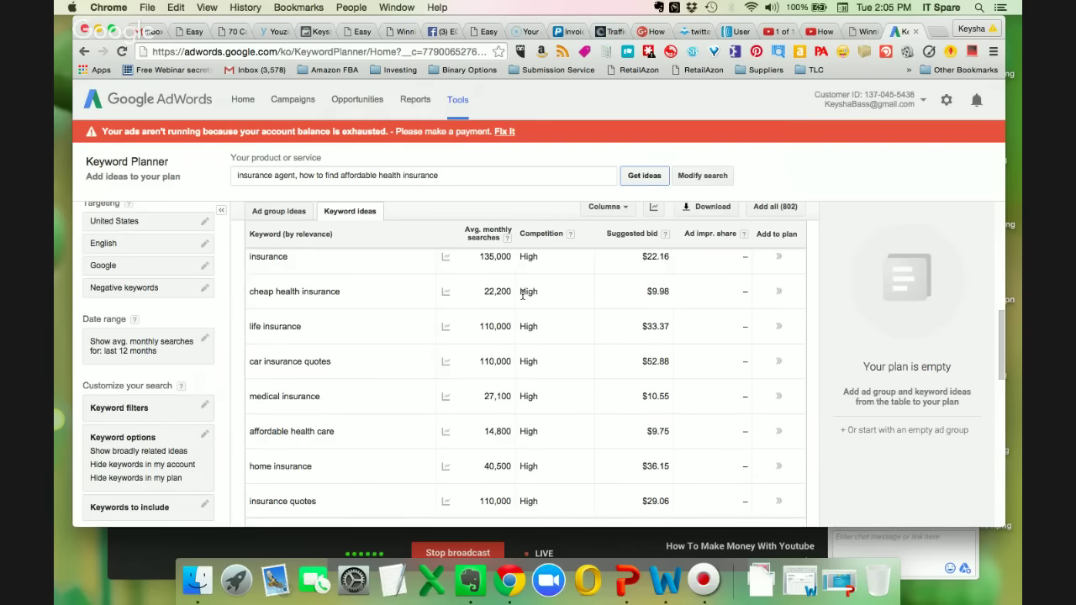
scroll(522, 294, "down", 5)
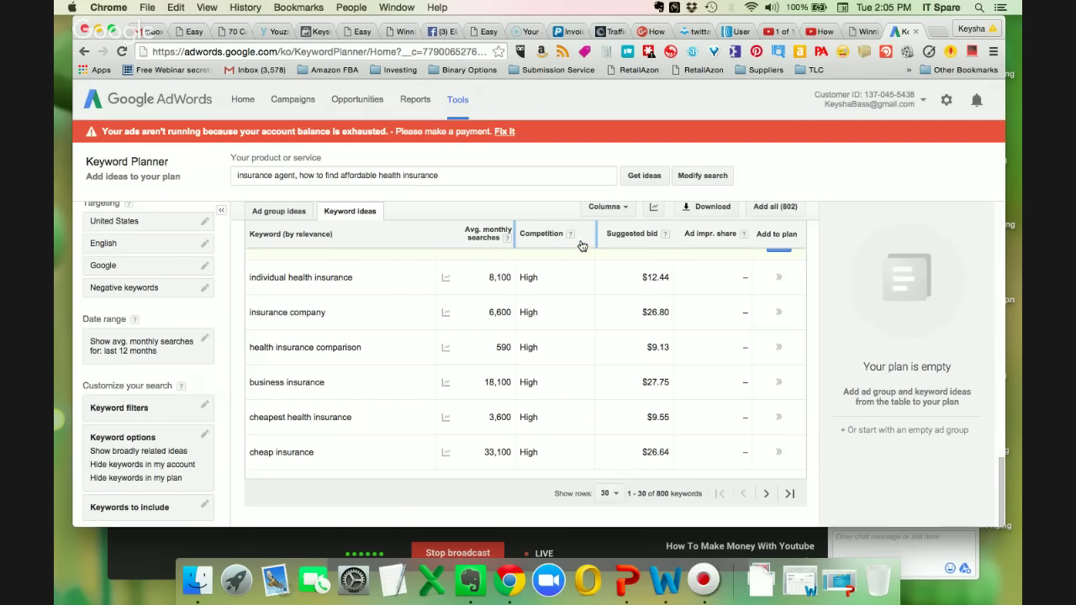
left_click(542, 245)
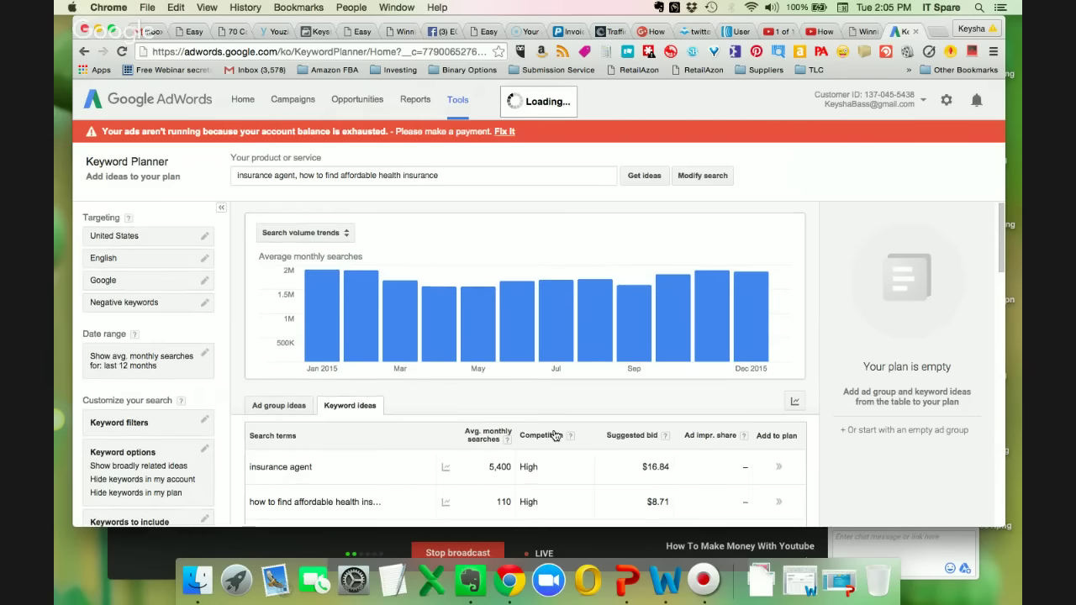
scroll(554, 434, "down", 3)
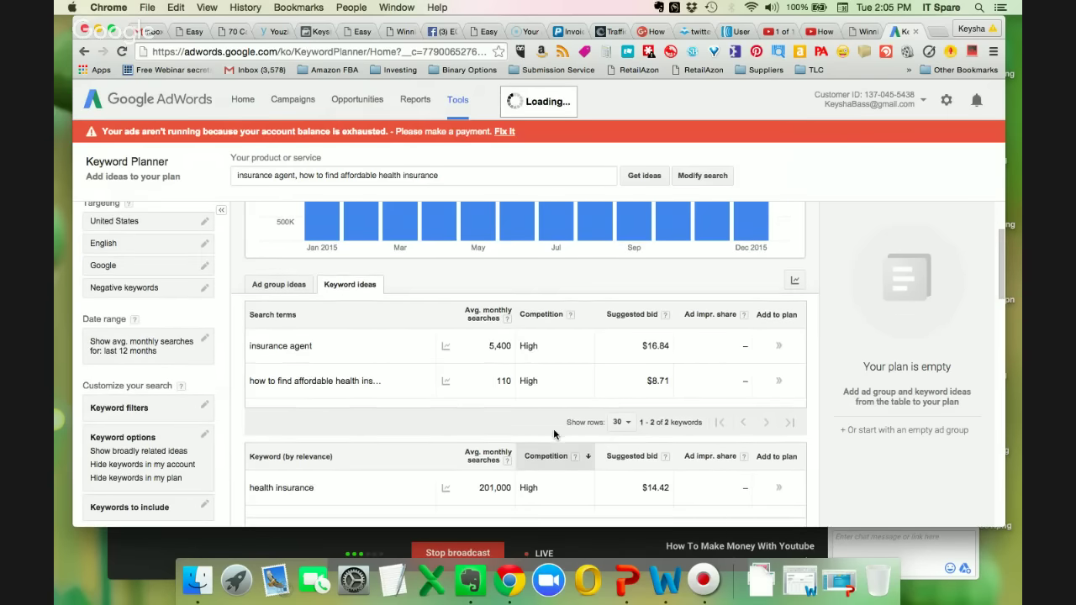
scroll(554, 432, "down", 2)
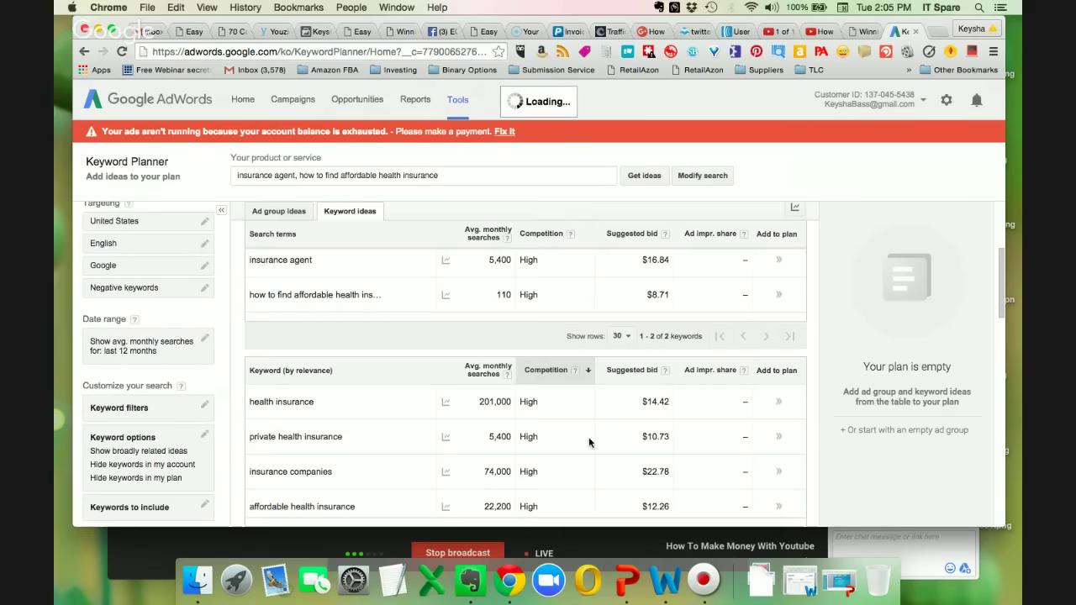
Step: Try to reverse the competition sort order of the keyword ideas
left_click(588, 375)
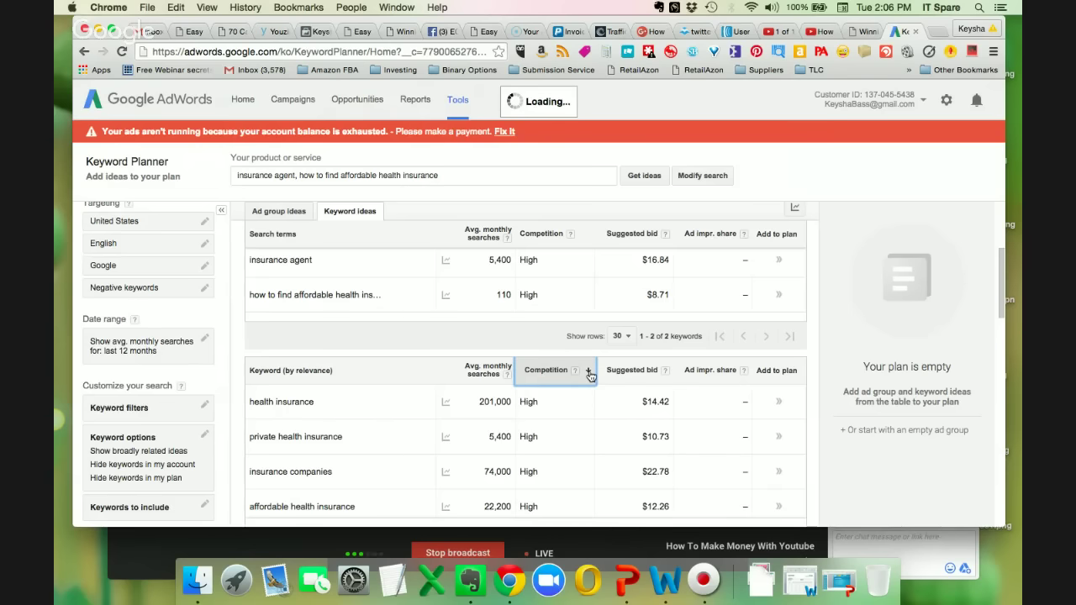
scroll(591, 376, "up", 5)
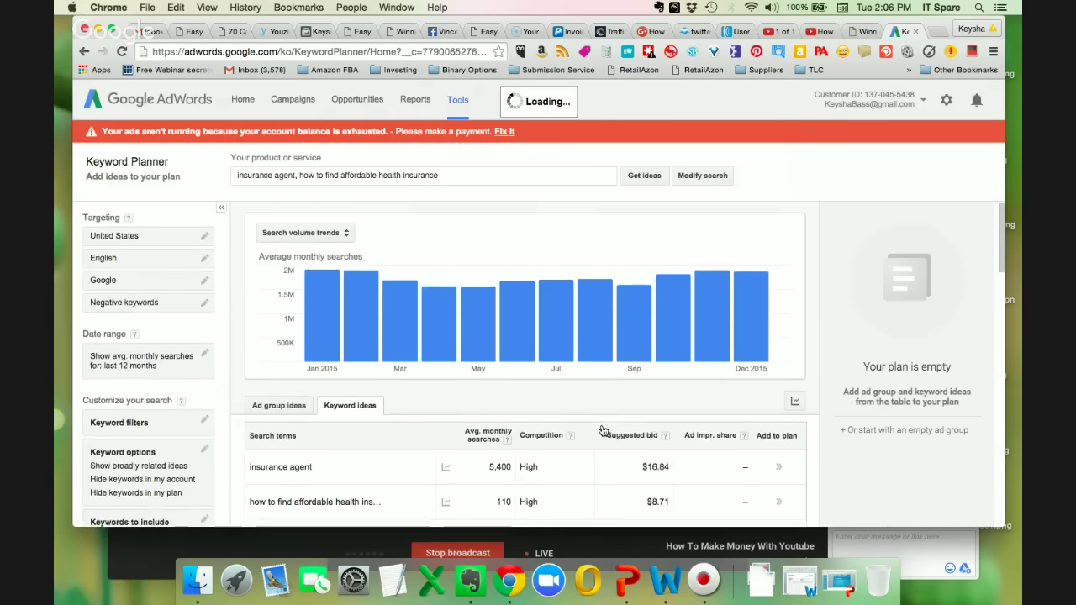
scroll(601, 423, "down", 1)
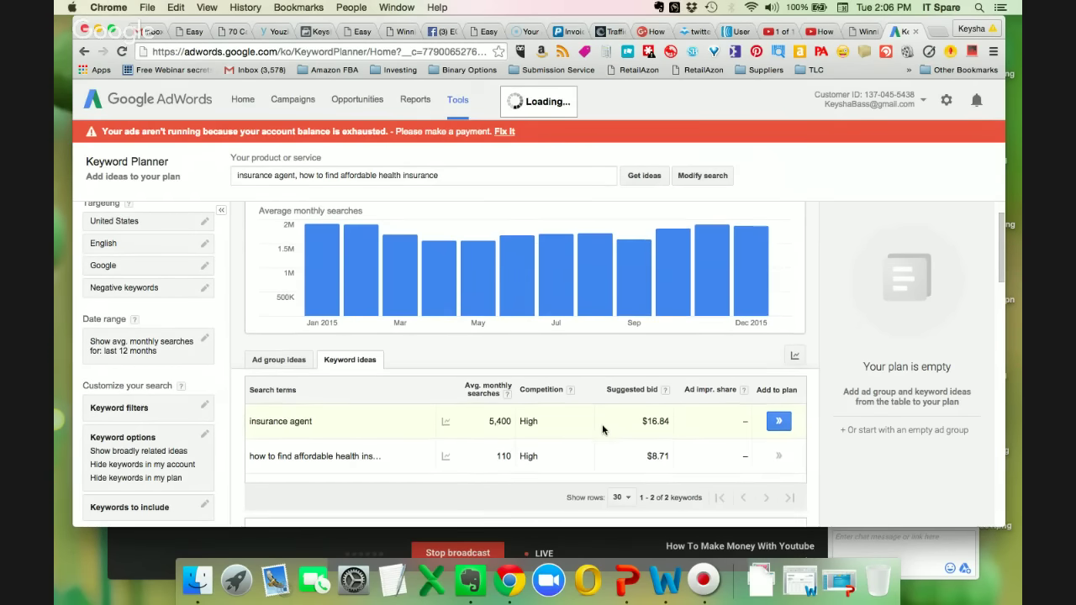
Step: Examine the keyword ideas sorted by competition from low upward, comparing their average monthly searches and suggested bids
scroll(602, 423, "down", 1)
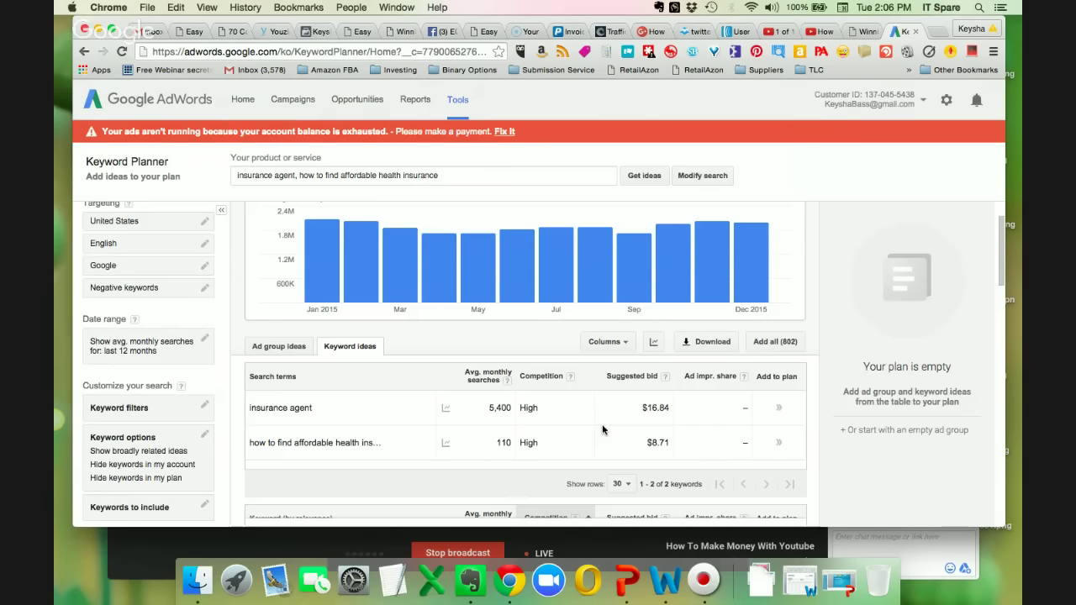
scroll(602, 425, "down", 1)
scroll(601, 423, "down", 3)
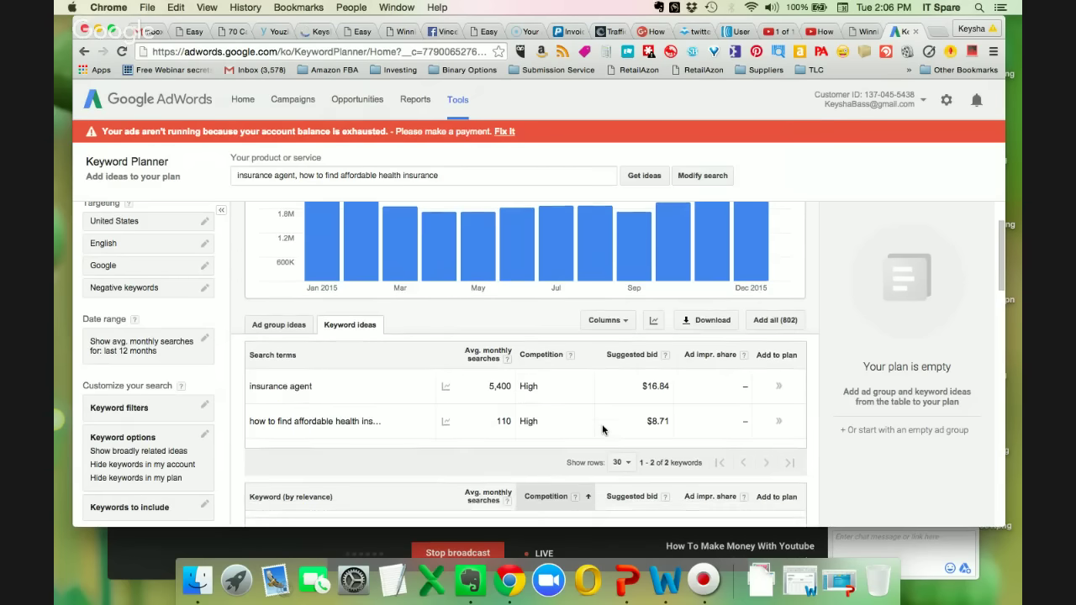
scroll(601, 424, "down", 3)
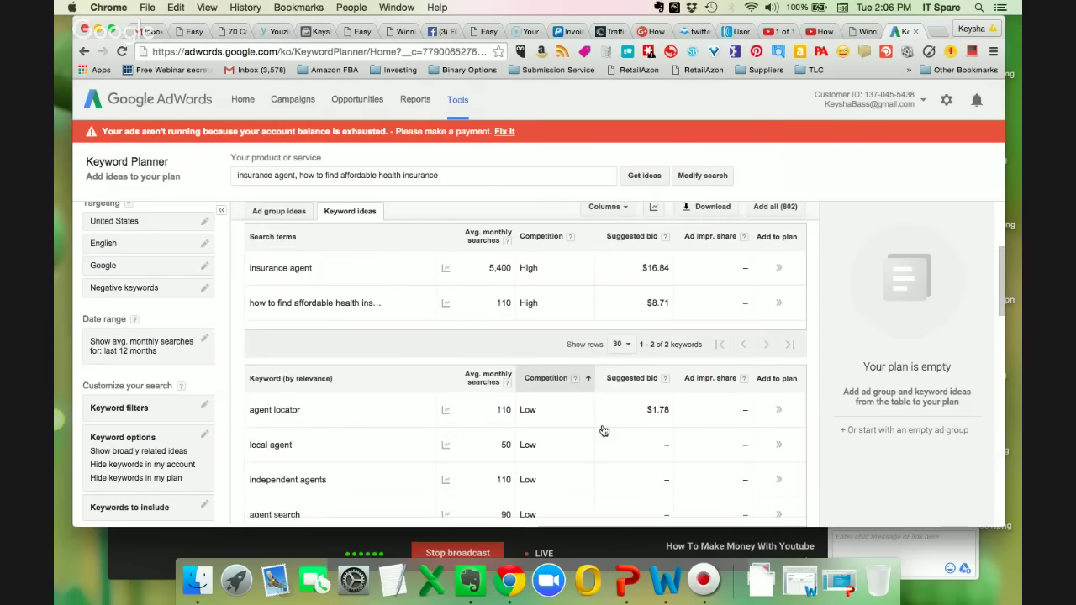
scroll(603, 431, "down", 5)
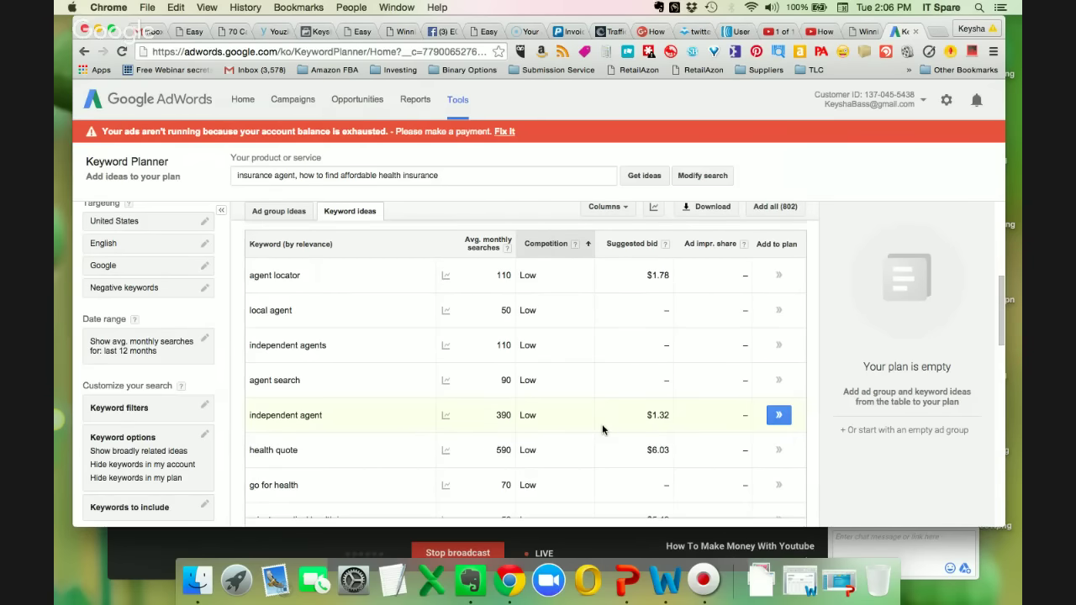
scroll(449, 371, "down", 2)
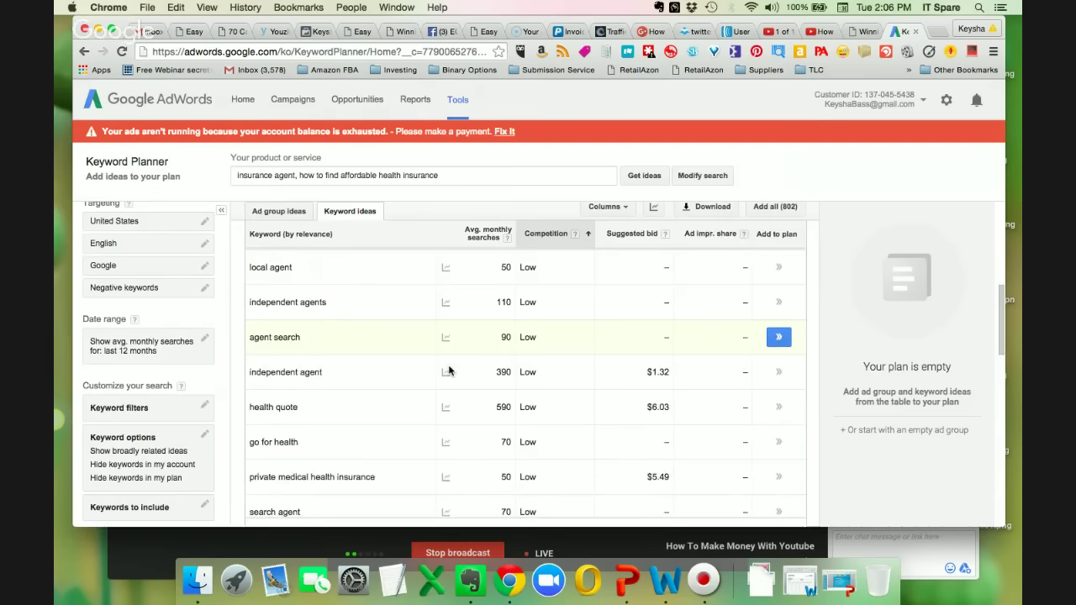
scroll(449, 370, "down", 2)
scroll(449, 371, "down", 2)
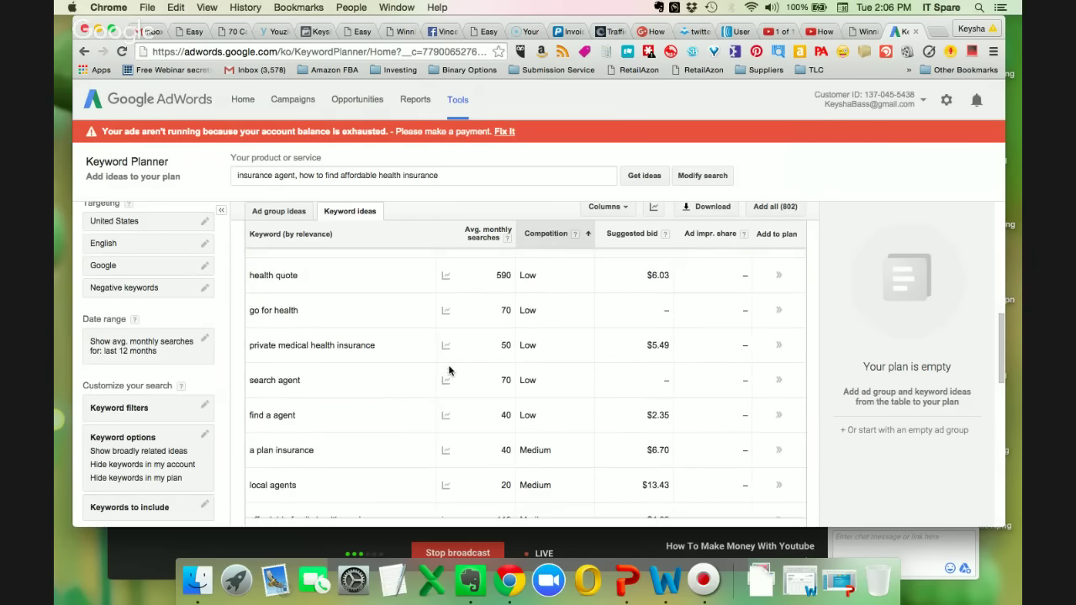
scroll(448, 371, "down", 5)
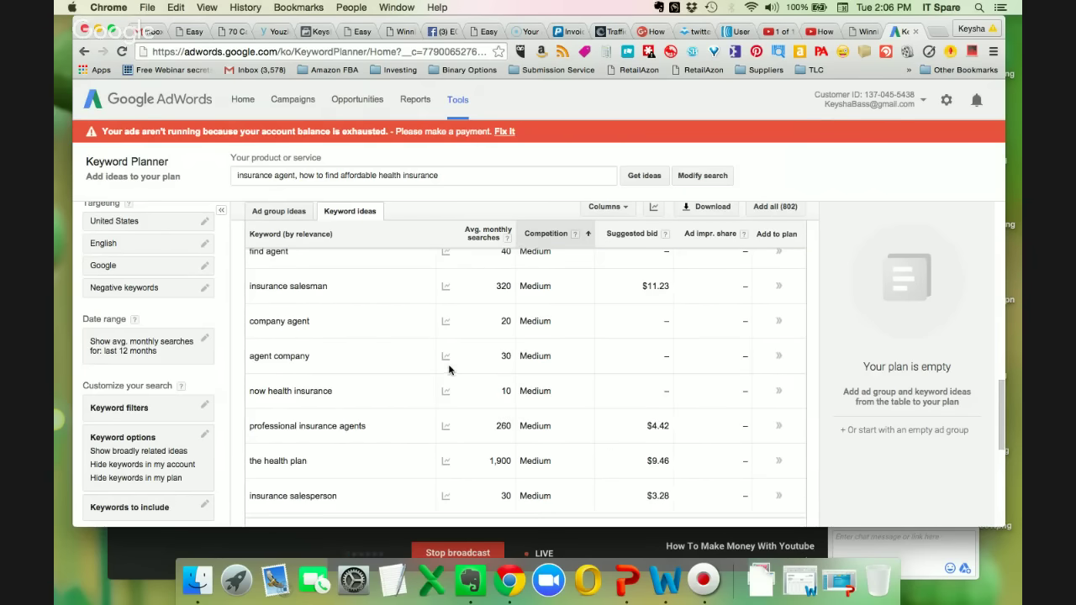
scroll(448, 370, "down", 3)
scroll(449, 369, "down", 2)
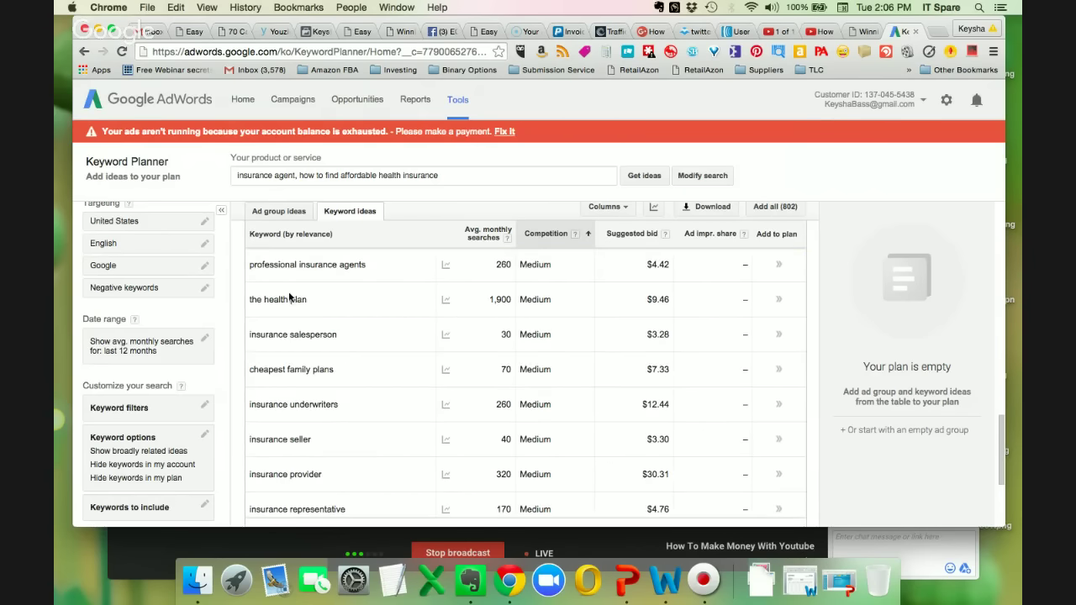
scroll(384, 332, "down", 1)
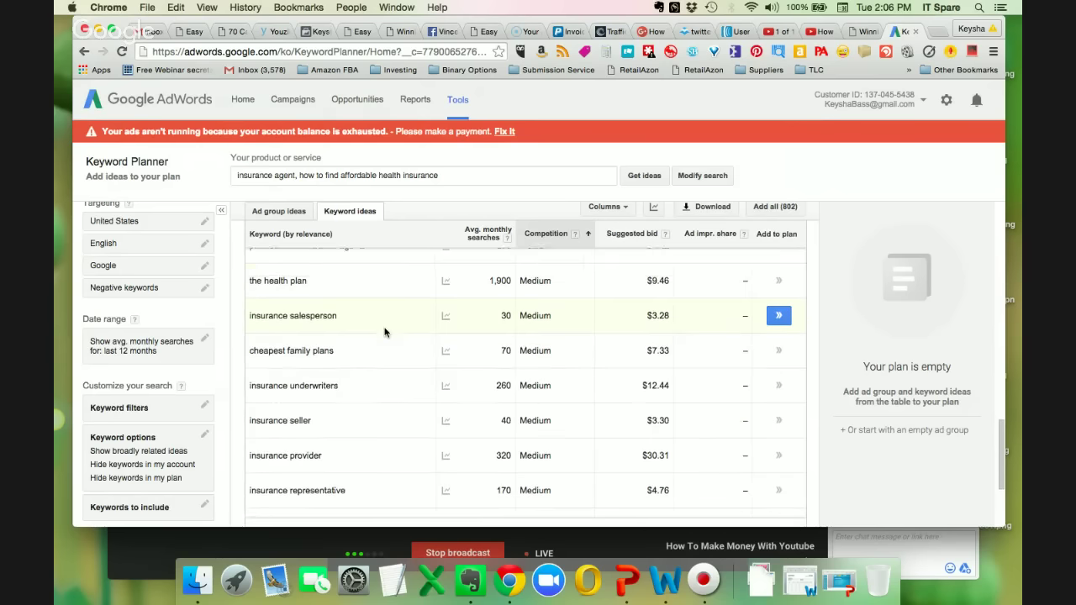
scroll(384, 332, "down", 4)
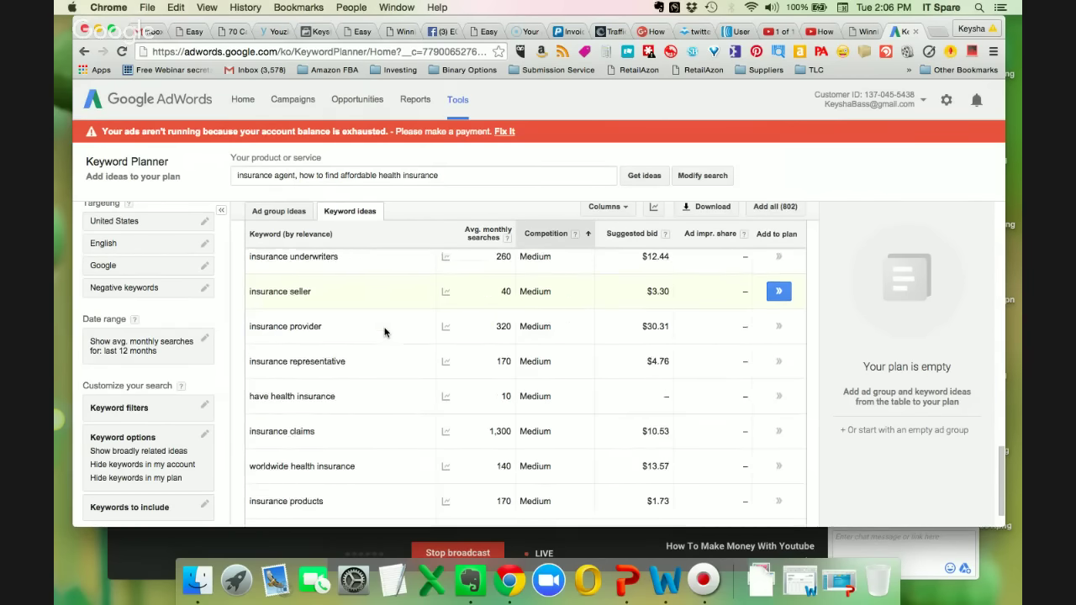
scroll(384, 332, "down", 2)
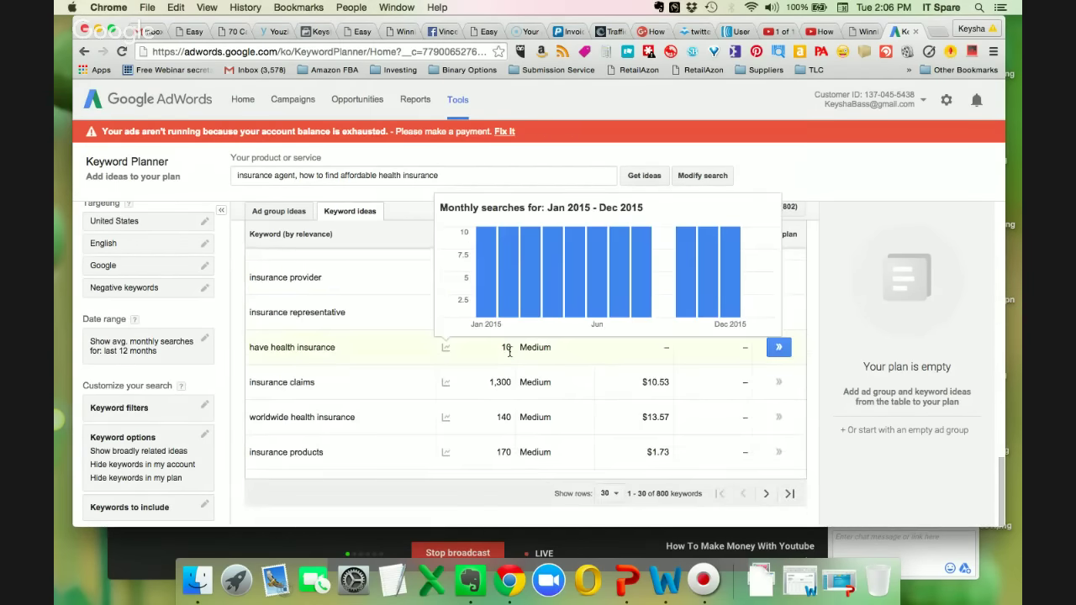
scroll(509, 351, "up", 10)
scroll(356, 352, "up", 5)
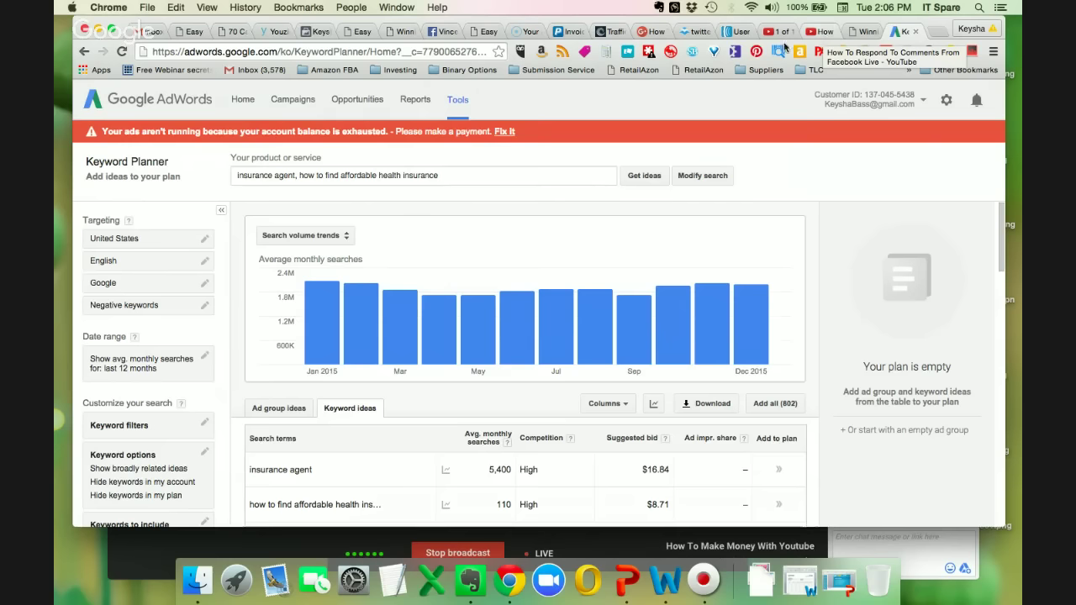
left_click(447, 178)
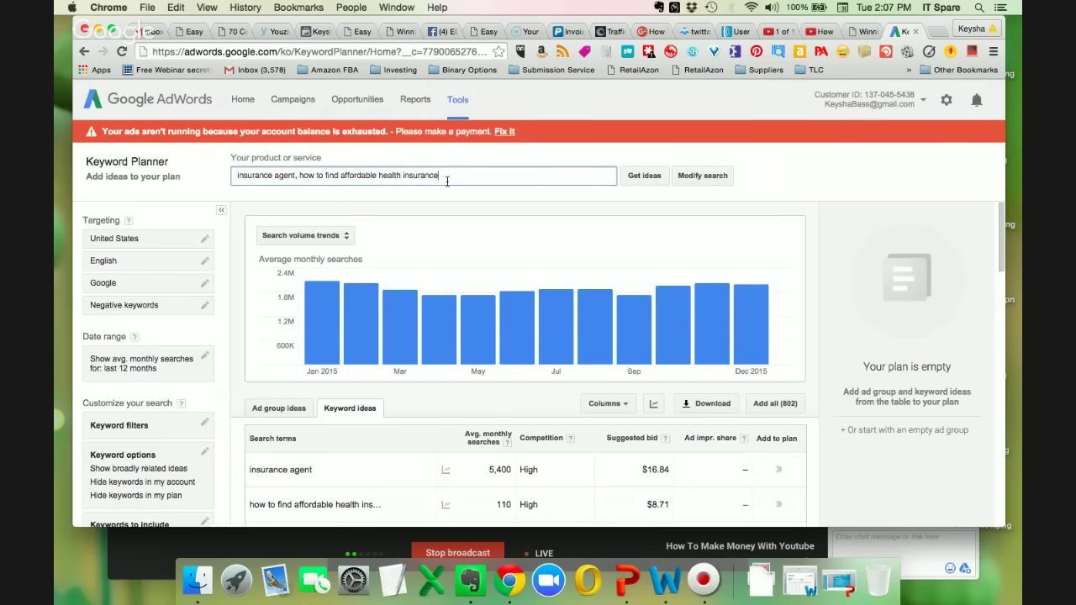
scroll(466, 225, "down", 1)
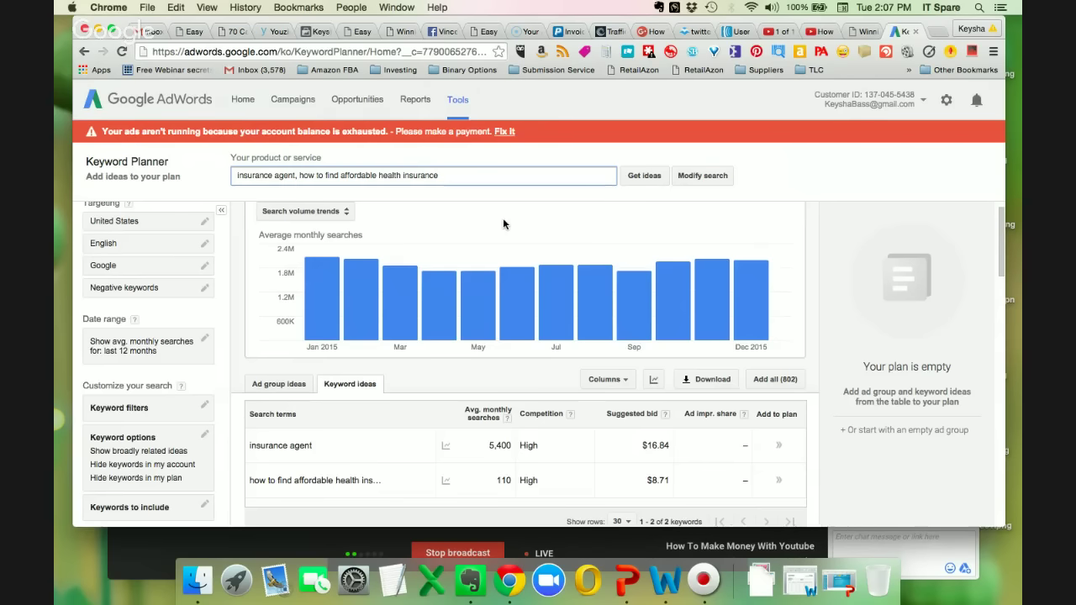
scroll(503, 224, "down", 3)
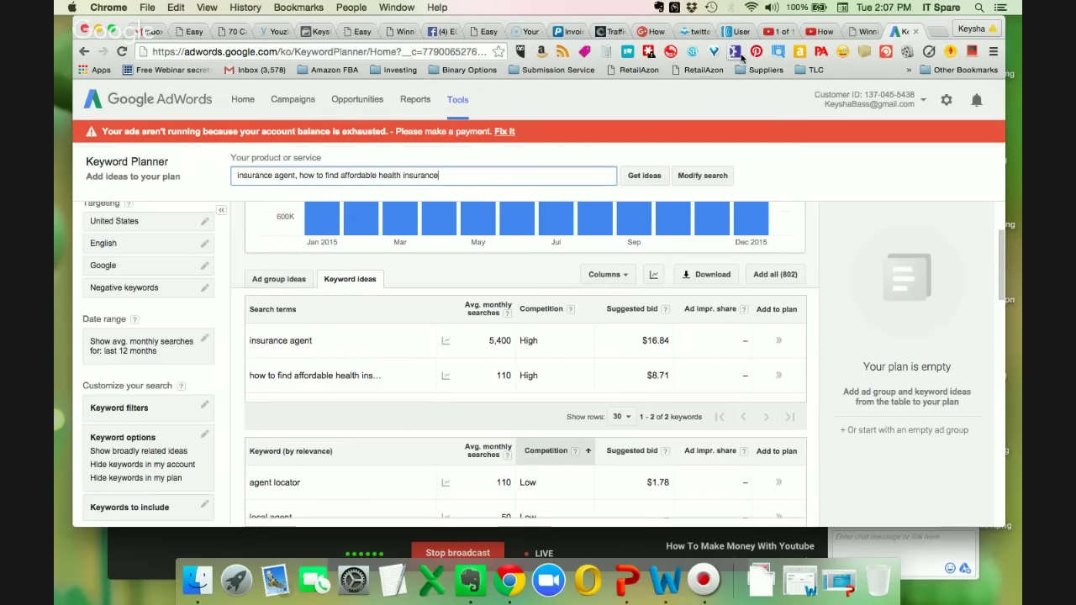
Step: Switch to the Google Hangouts window behind the browser and stop sharing the screen
left_click_drag(744, 22, 723, 111)
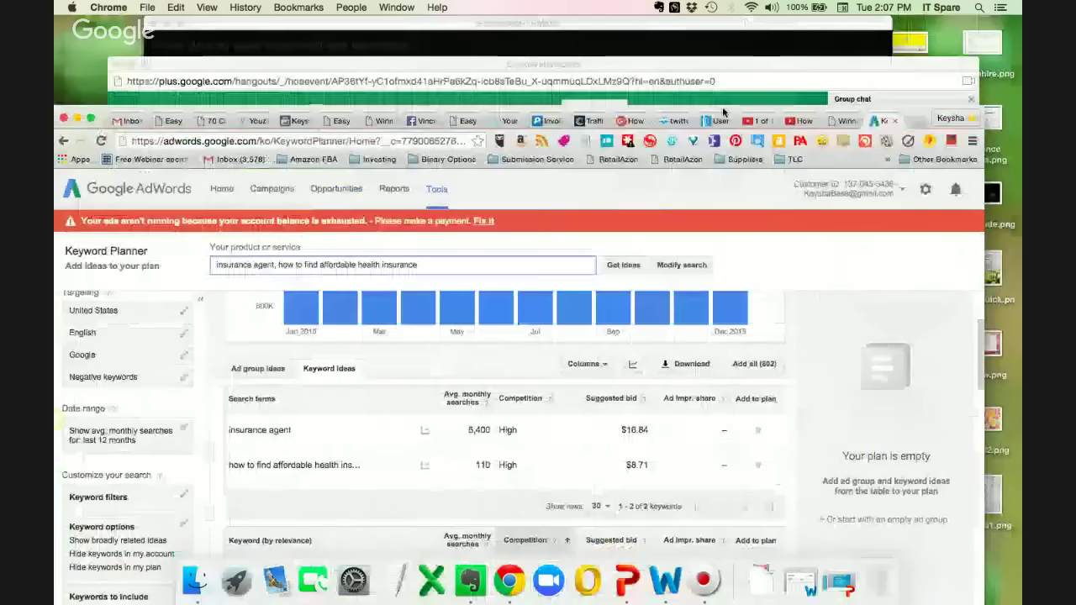
left_click_drag(682, 61, 690, 19)
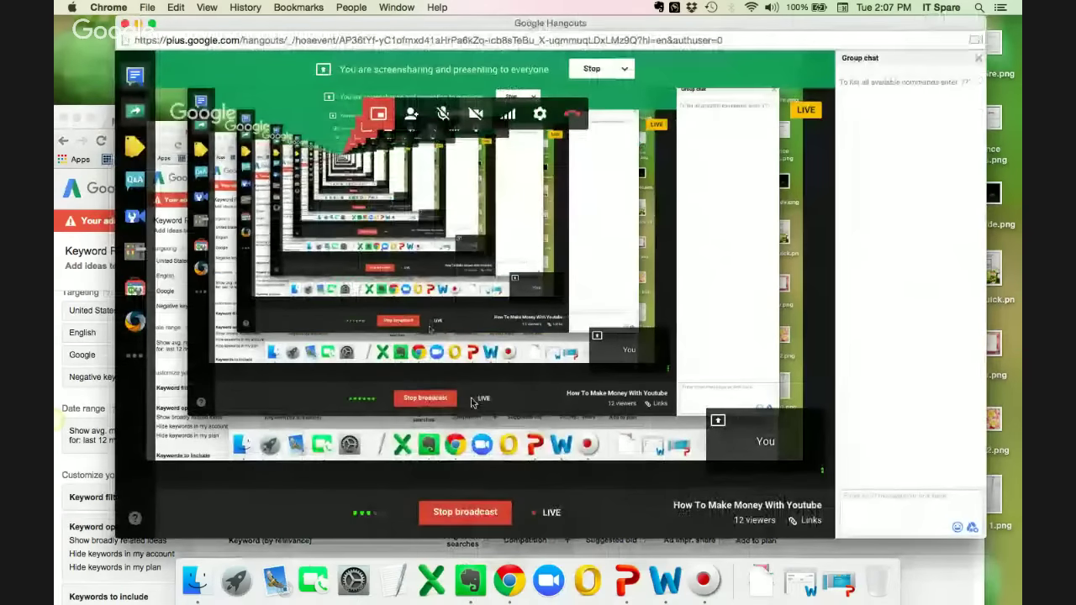
left_click(592, 68)
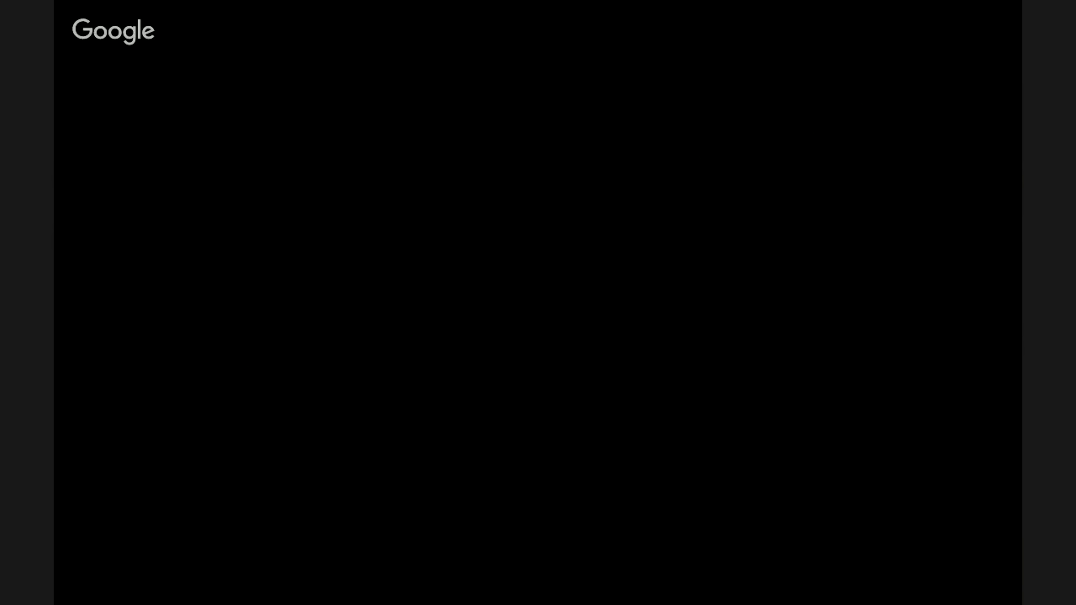